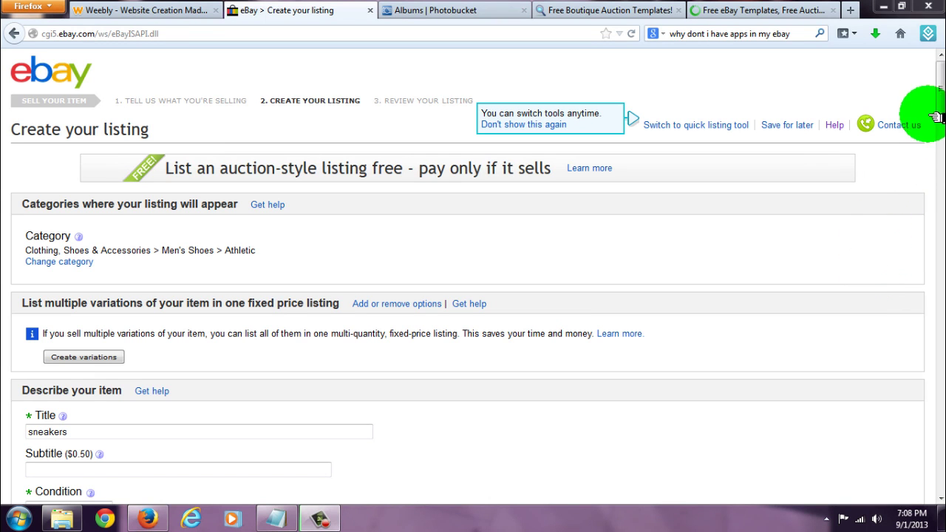
# Switch the listing's description editor from Standard to HTML.
pyautogui.scroll(-8, 939, 90)
pyautogui.scroll(-12, 939, 90)
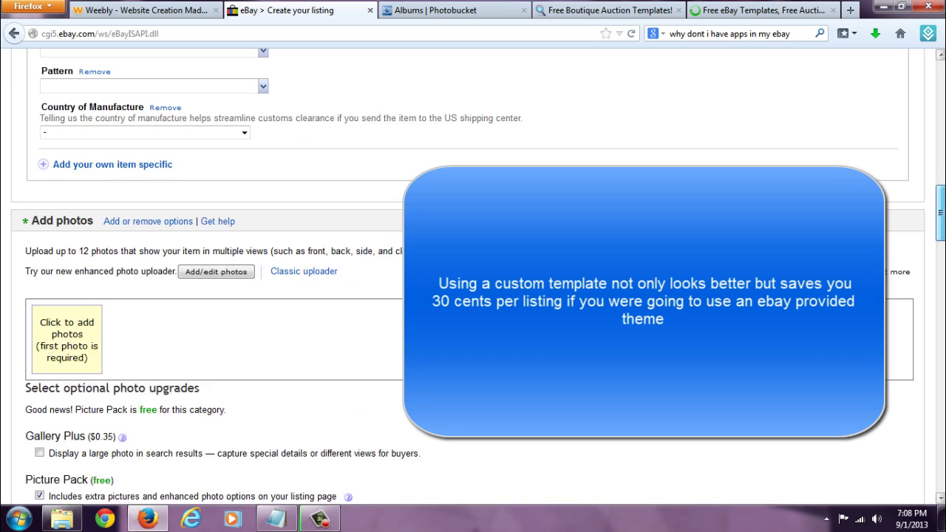
pyautogui.scroll(-1, 939, 266)
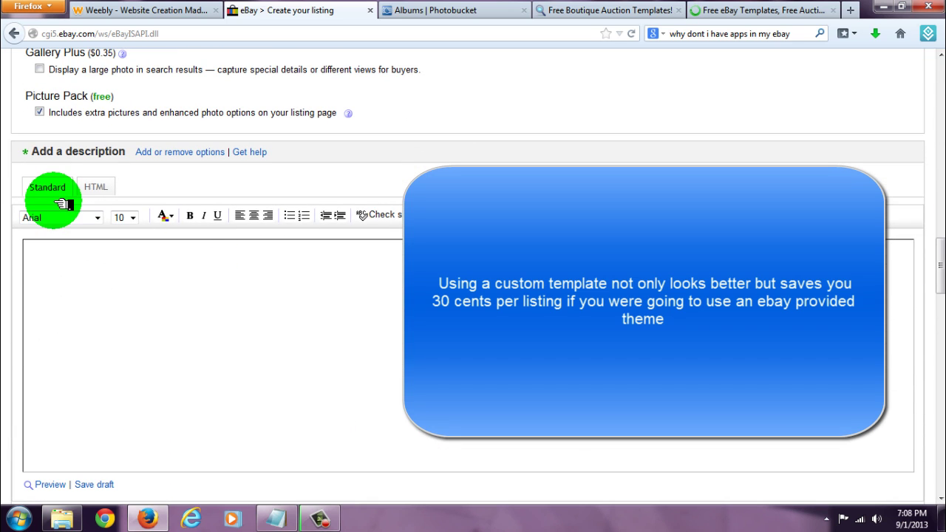
pyautogui.click(96, 187)
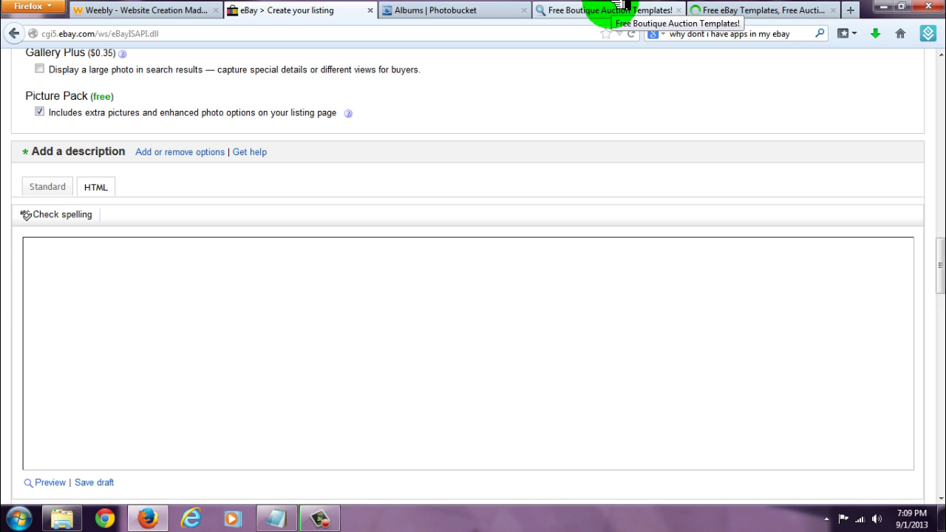
# Examine the free eBay template sites FreeAuctionDesigns.com and freeboutiquetemplates.com, including the free image hosting offer.
pyautogui.click(742, 6)
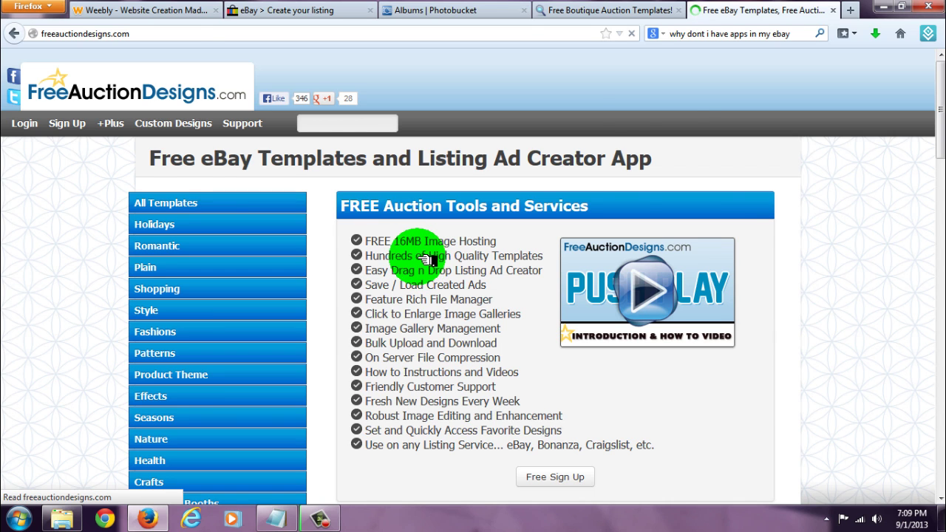
pyautogui.hotkey('ctrl', 'pageup')
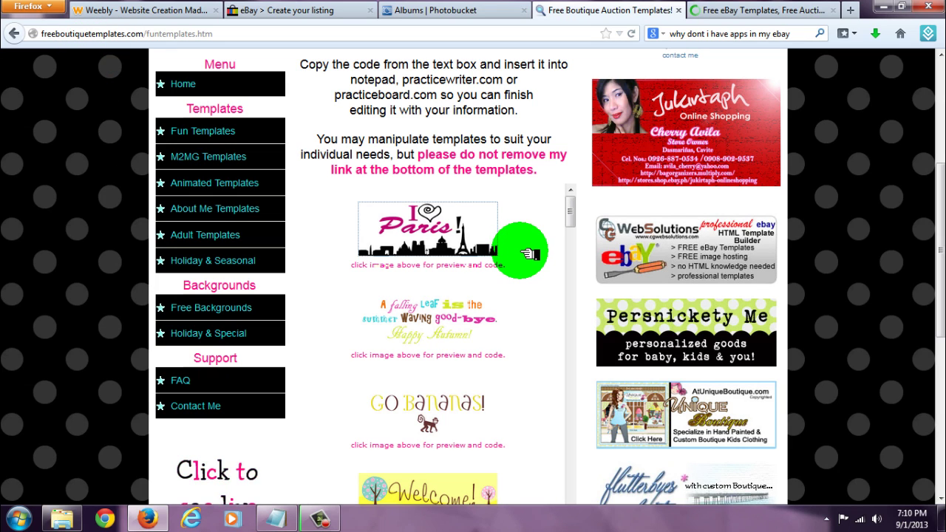
pyautogui.hotkey('ctrl', 'pagedown')
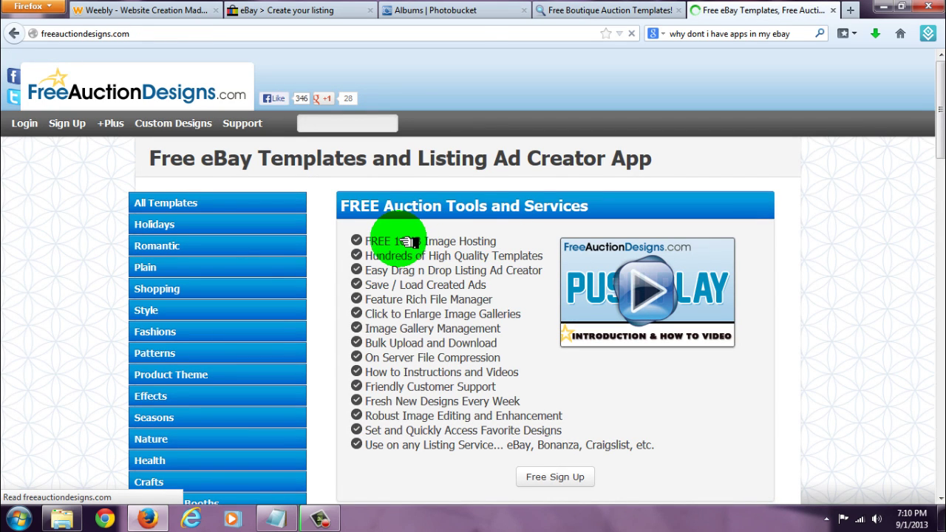
pyautogui.moveTo(416, 243); pyautogui.dragTo(416, 257)
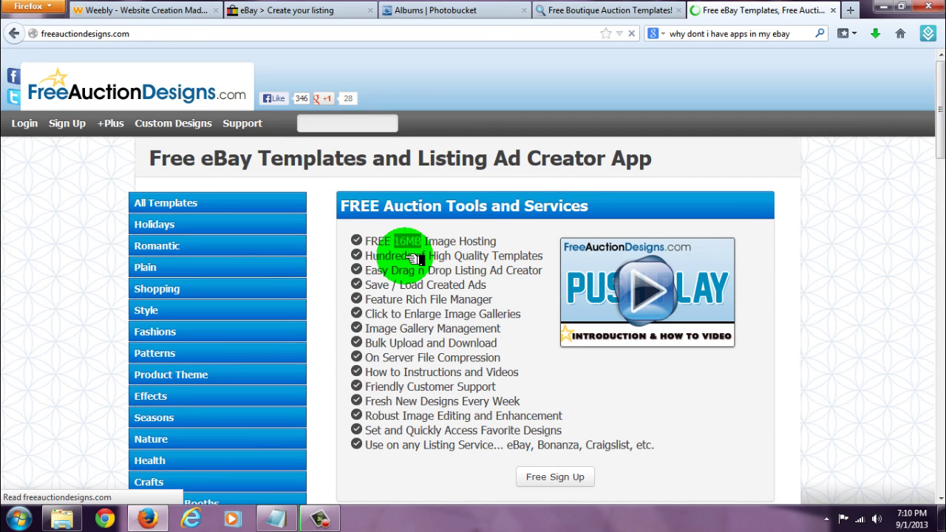
pyautogui.click(417, 243)
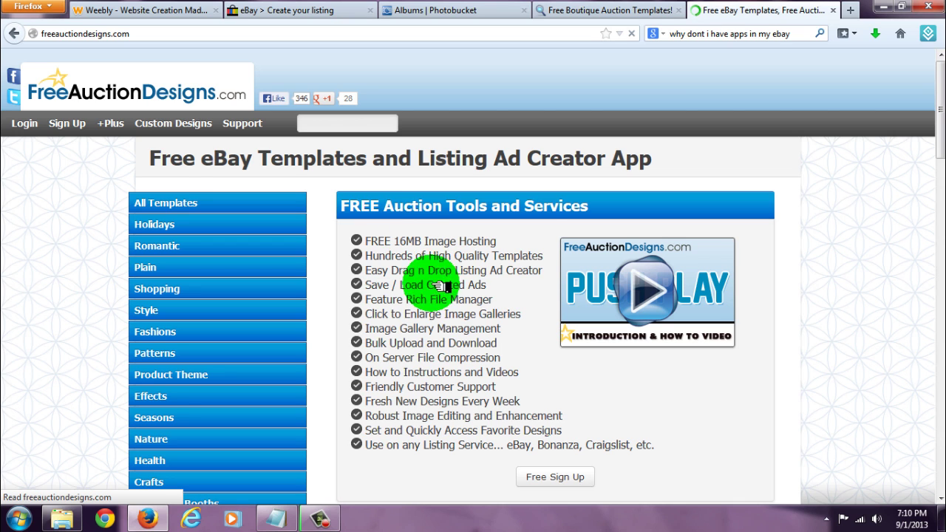
# Open the "I Love Paris!" template on freeboutiquetemplates.com and look through its layout as far as the HTML code box.
pyautogui.hotkey('ctrl', 'pageup')
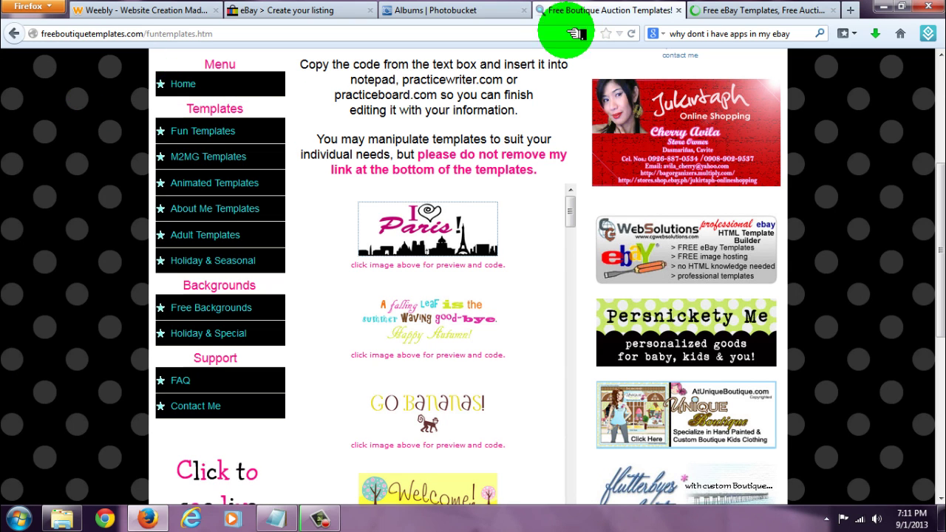
pyautogui.click(399, 238)
pyautogui.scroll(-5, 399, 238)
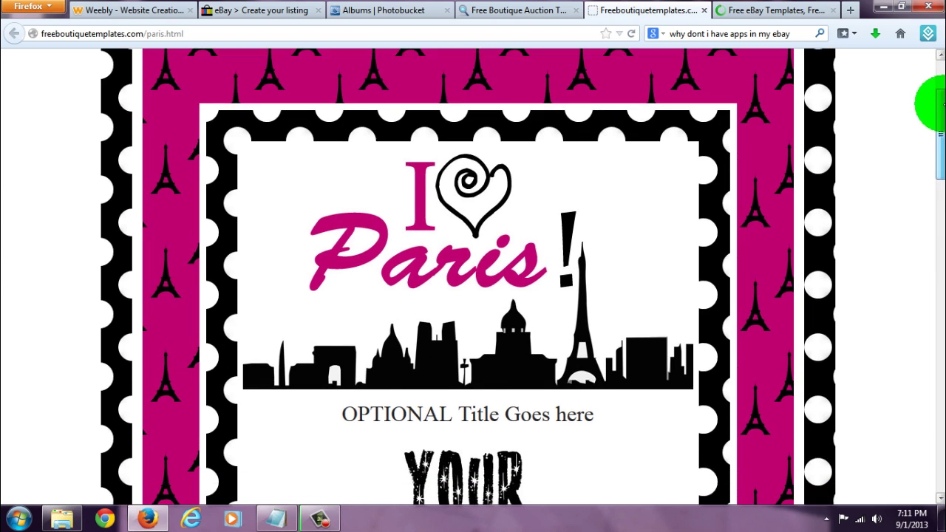
pyautogui.scroll(-2, 473, 278)
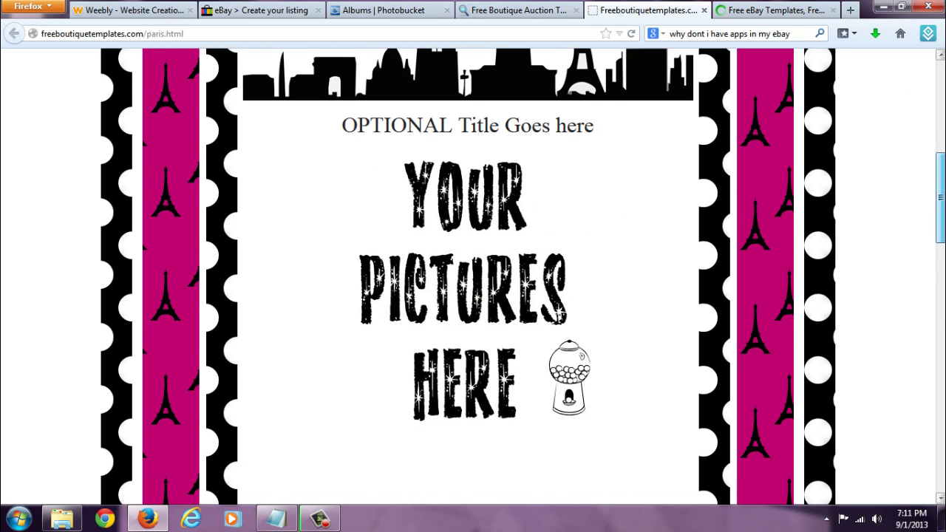
pyautogui.scroll(-10, 523, 277)
pyautogui.scroll(-4, 473, 277)
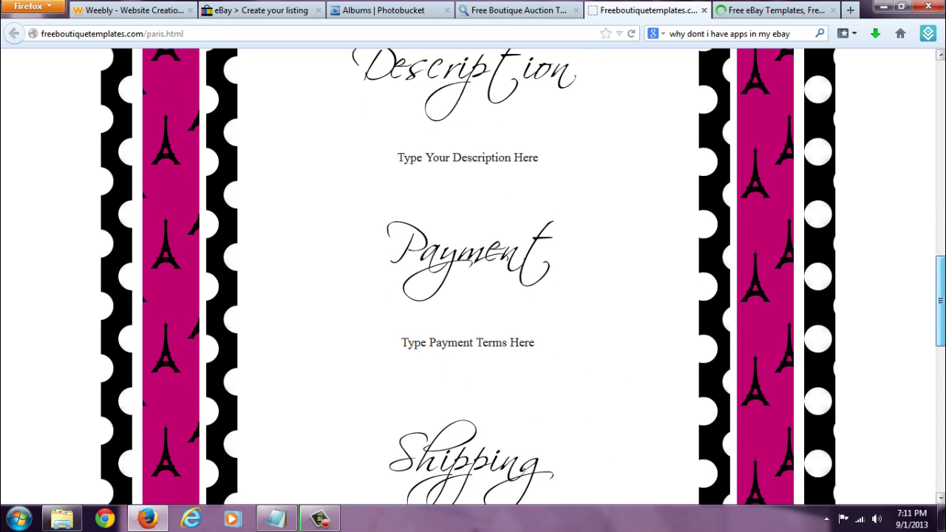
pyautogui.scroll(-12, 473, 277)
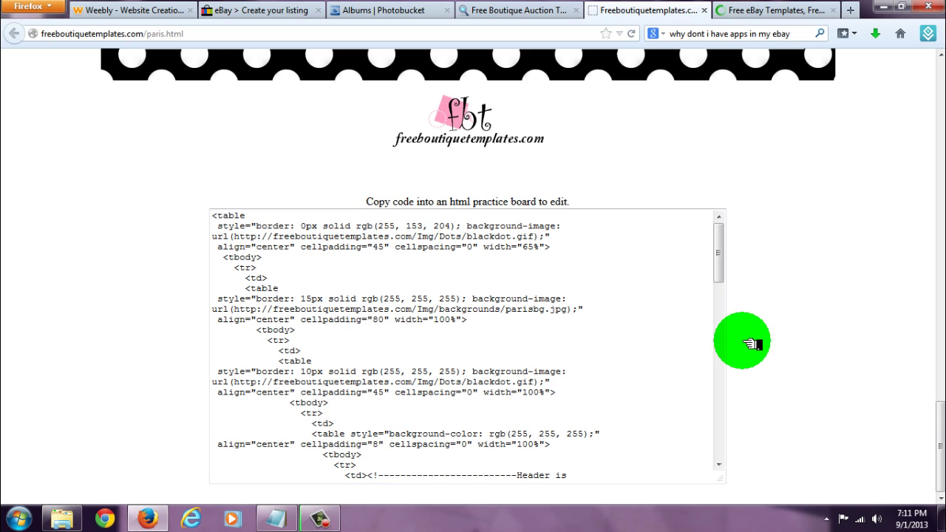
# Copy the template's entire HTML code and paste it into the blank Notepad document.
pyautogui.click(616, 293)
pyautogui.click(616, 293)
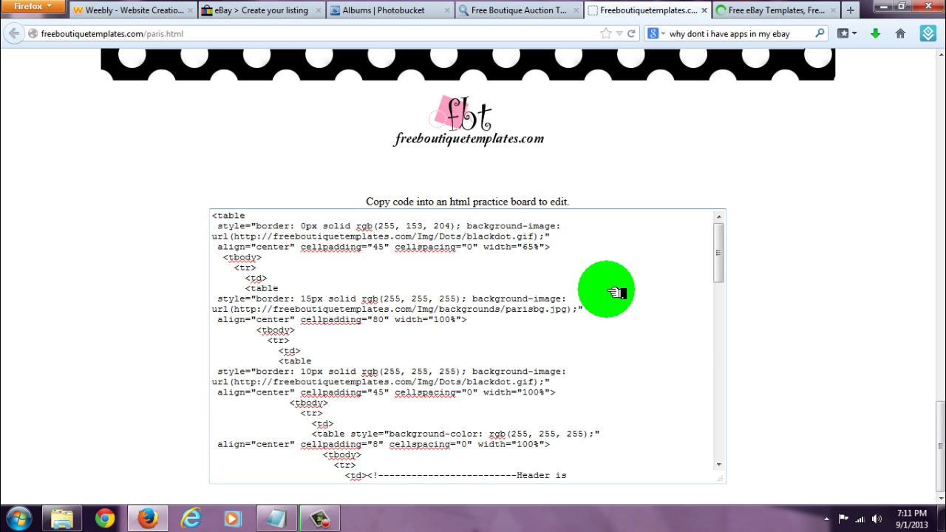
pyautogui.hotkey('ctrl', 'a')
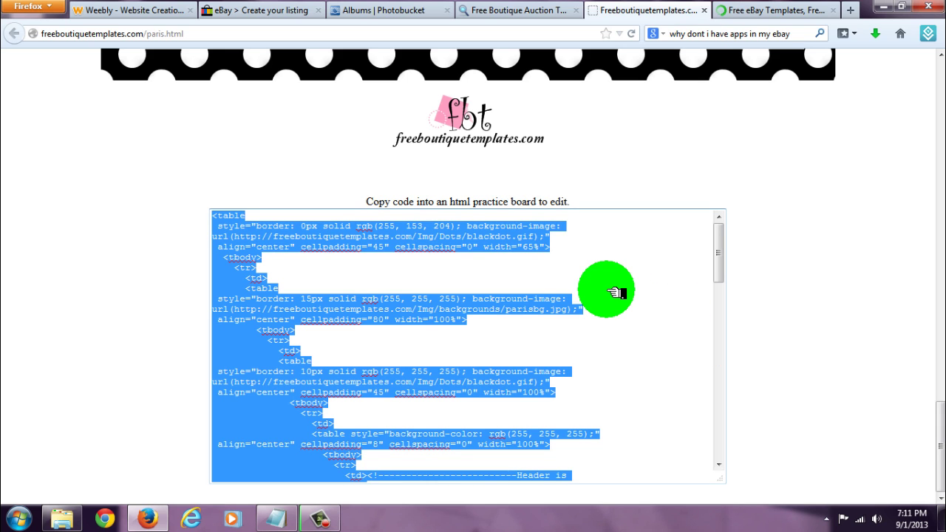
pyautogui.moveTo(285, 519)
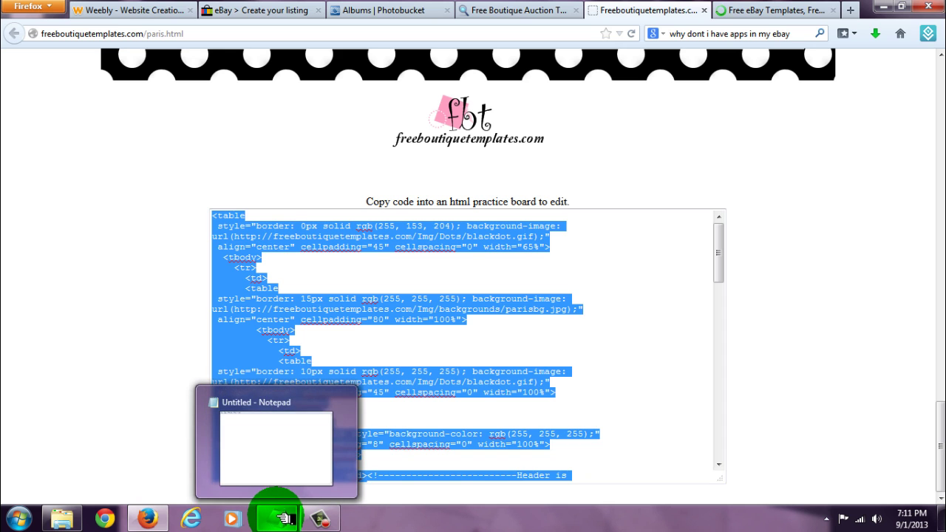
pyautogui.click(286, 405)
pyautogui.click(487, 255)
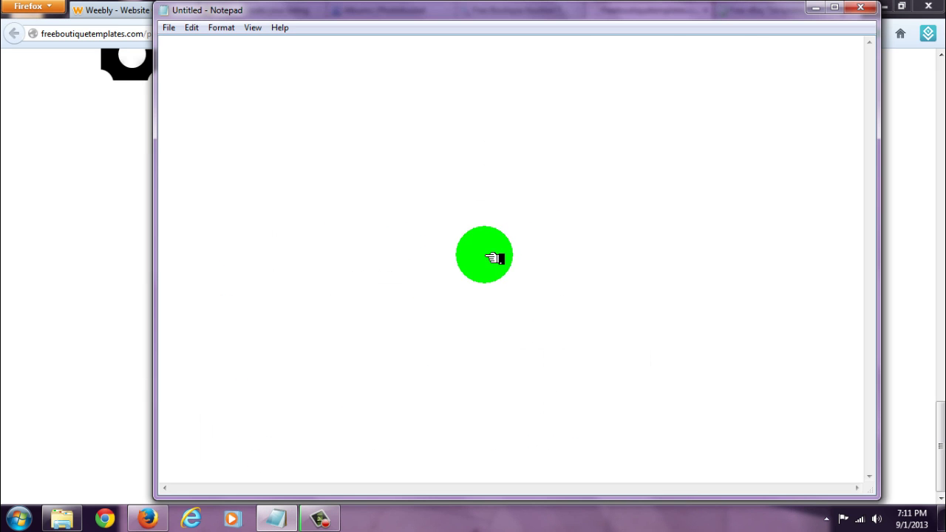
pyautogui.click(437, 186)
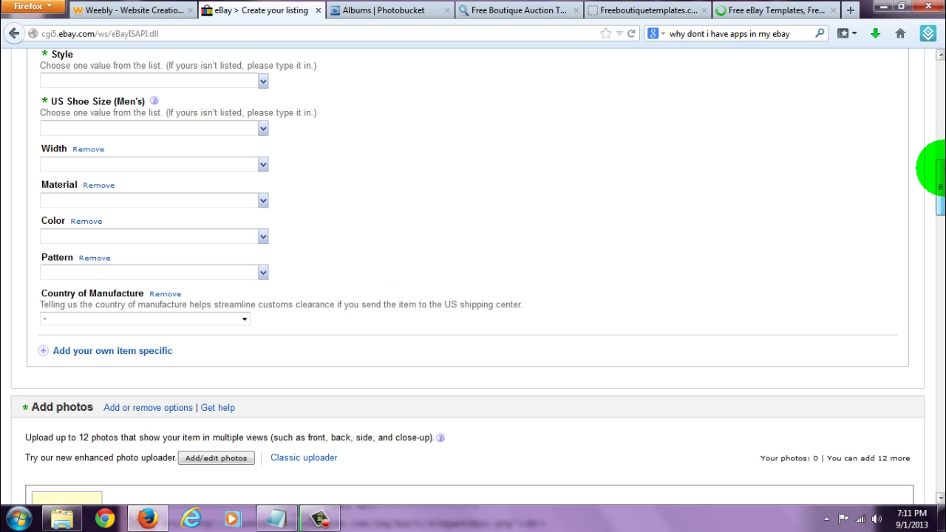
# Review the photo section and the HTML description box in the eBay listing form.
pyautogui.moveTo(937, 170); pyautogui.dragTo(937, 235)
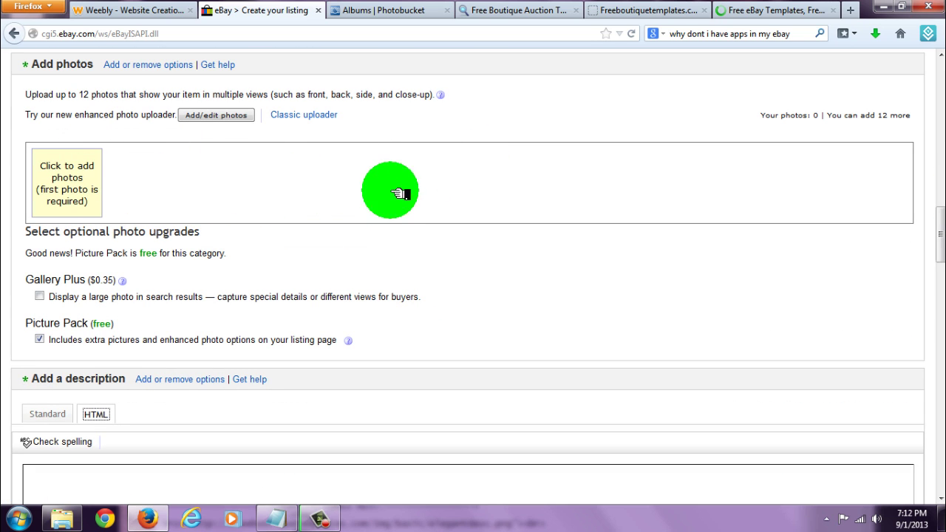
pyautogui.scroll(-5, 552, 215)
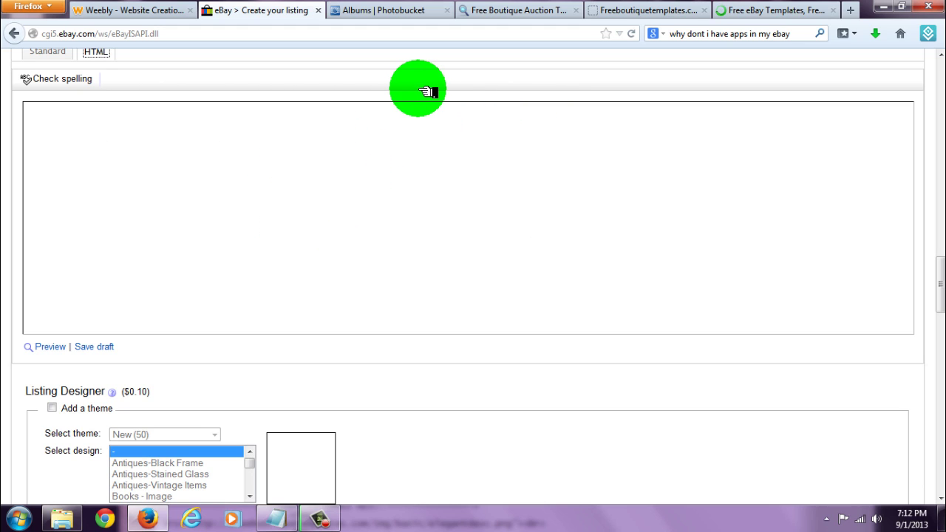
# Turn on easy linking mode in the Photobucket album link options and save the settings.
pyautogui.click(415, 12)
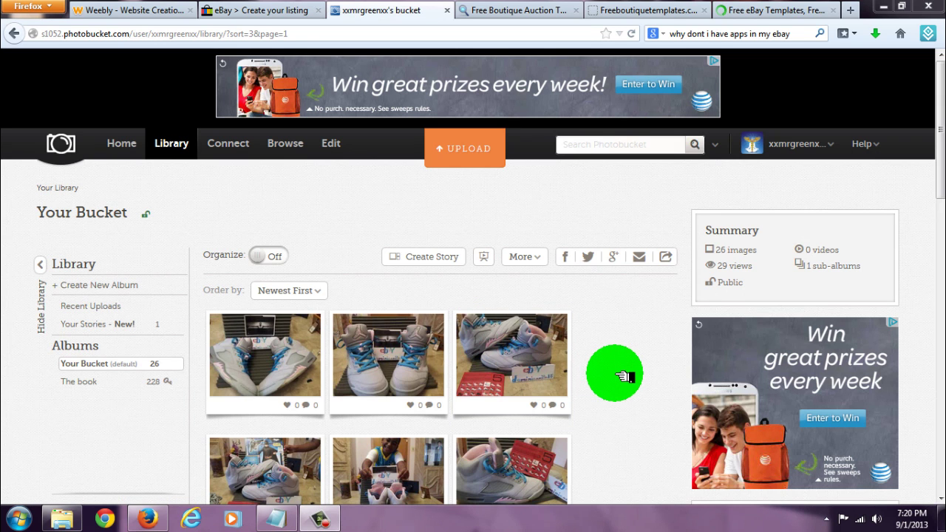
pyautogui.scroll(-3, 624, 377)
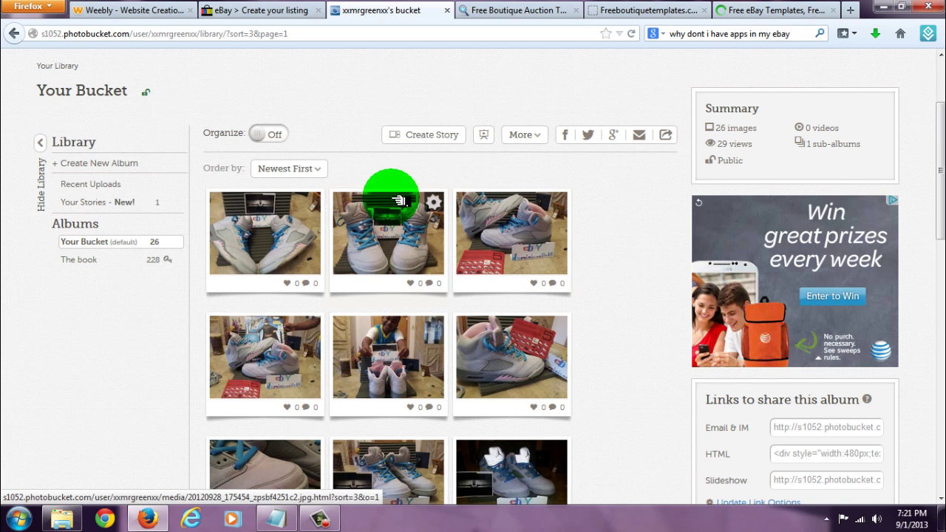
pyautogui.scroll(-5, 293, 225)
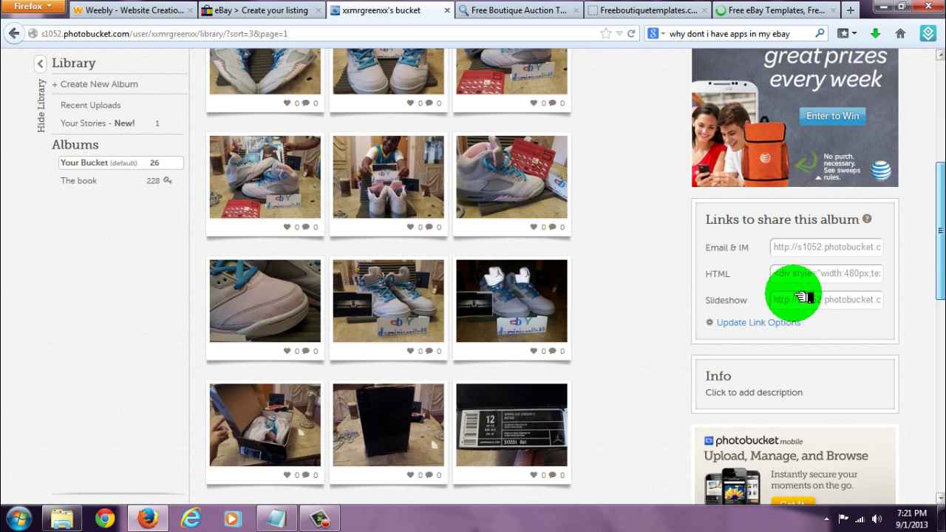
pyautogui.click(734, 323)
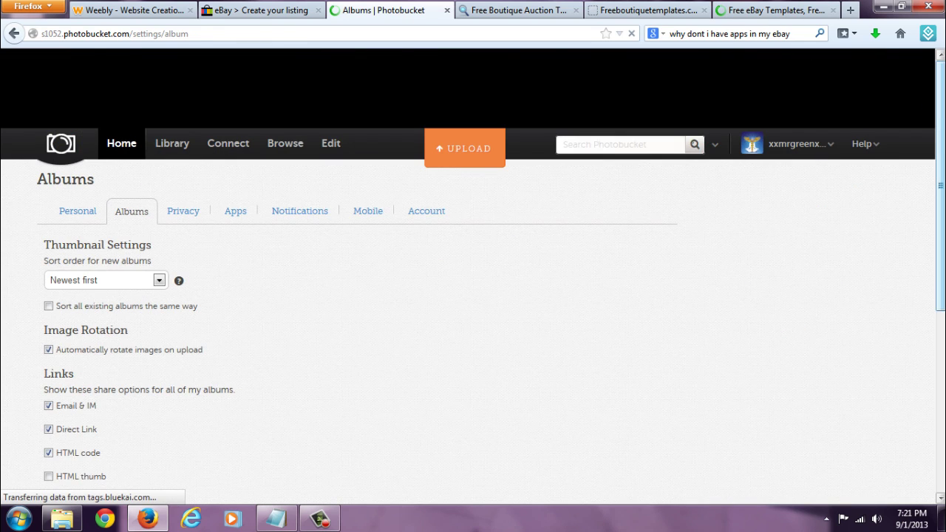
pyautogui.scroll(-2, 880, 205)
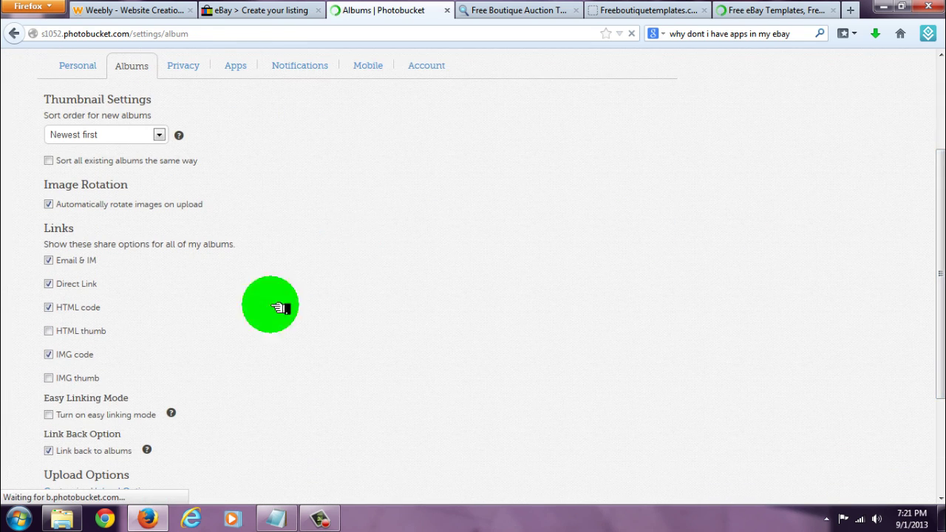
pyautogui.click(47, 415)
pyautogui.scroll(-3, 47, 415)
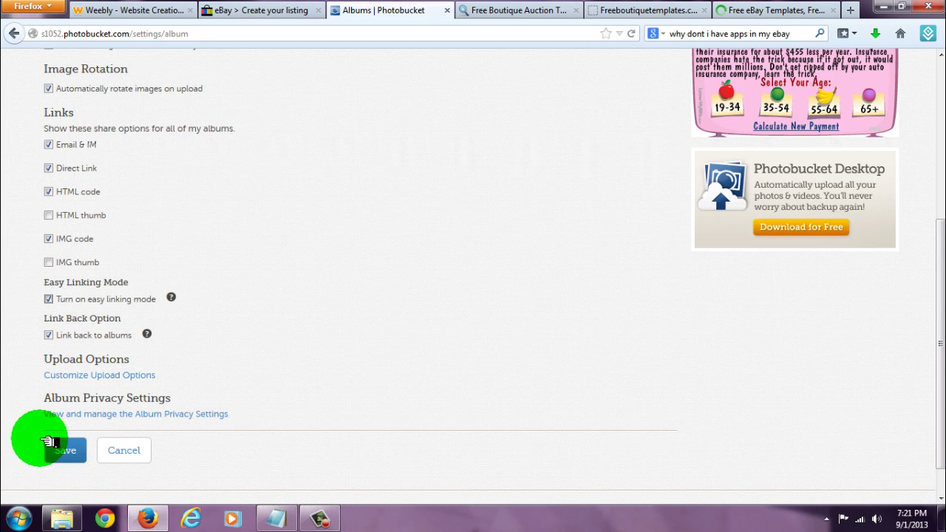
pyautogui.click(65, 450)
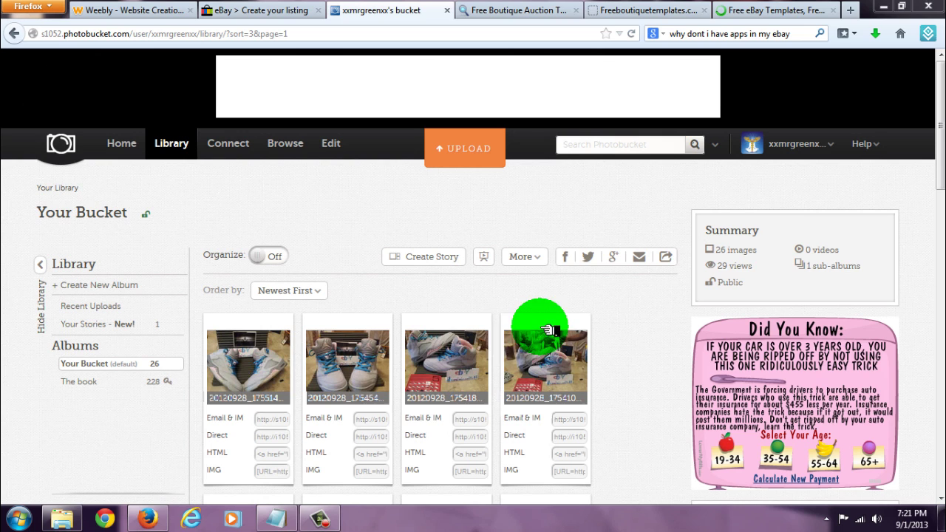
# Copy the direct link of Photobucket image 20120928_175454 and replace the quoted paristop.jpg header image address in the Notepad template code with it.
pyautogui.click(462, 361)
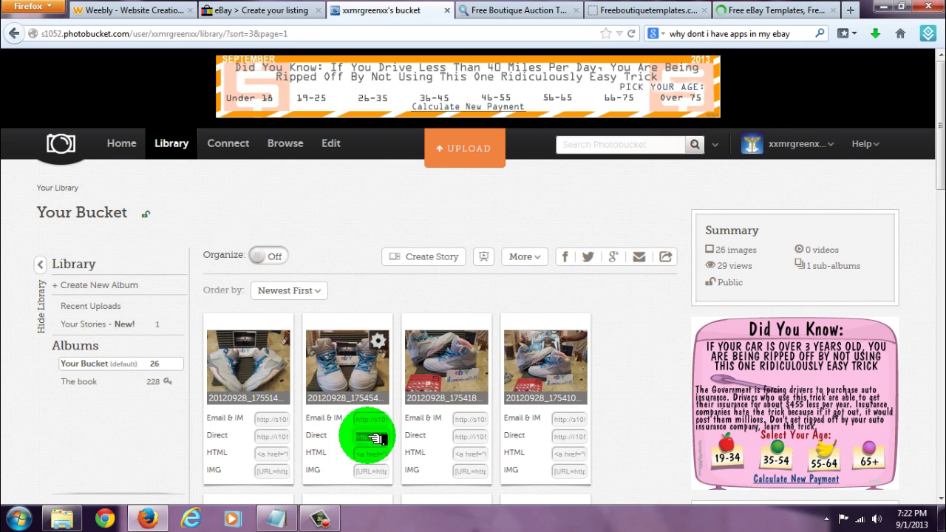
pyautogui.scroll(-3, 260, 309)
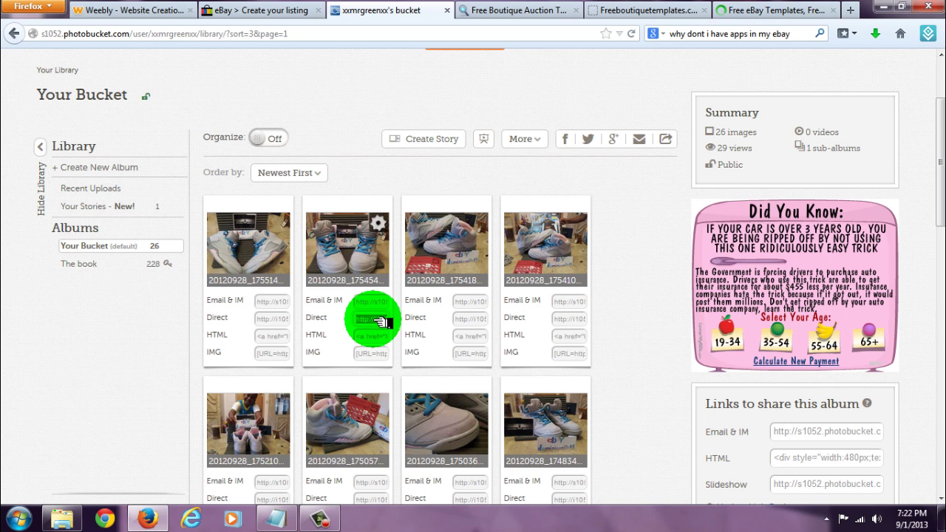
pyautogui.click(292, 514)
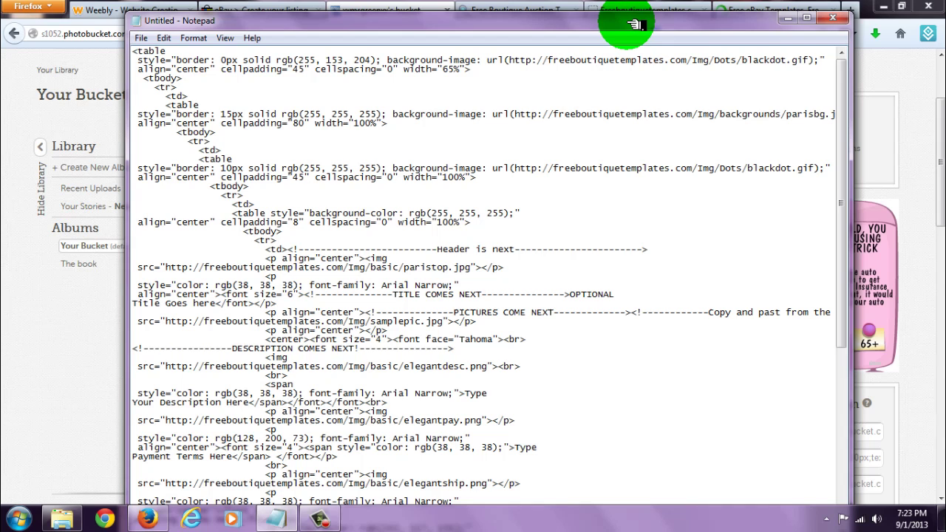
pyautogui.moveTo(633, 21); pyautogui.dragTo(634, 11)
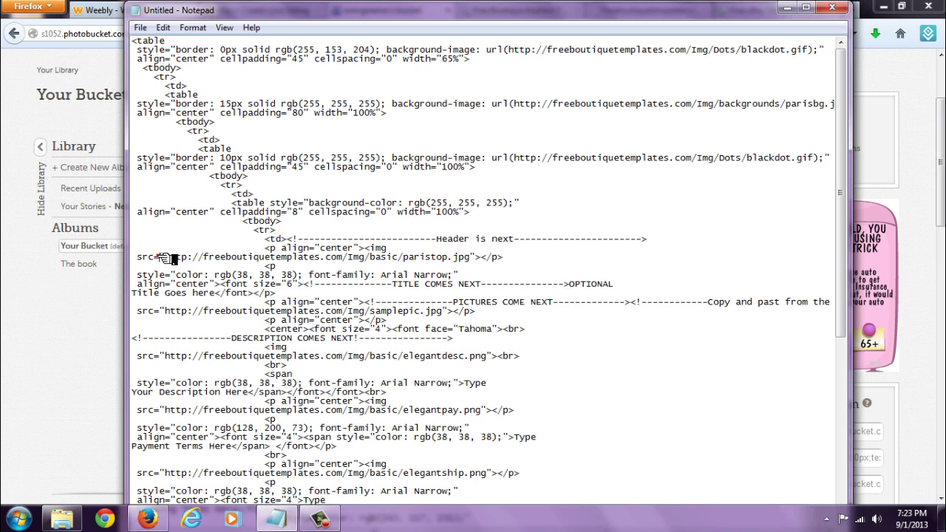
pyautogui.moveTo(159, 257); pyautogui.dragTo(473, 258)
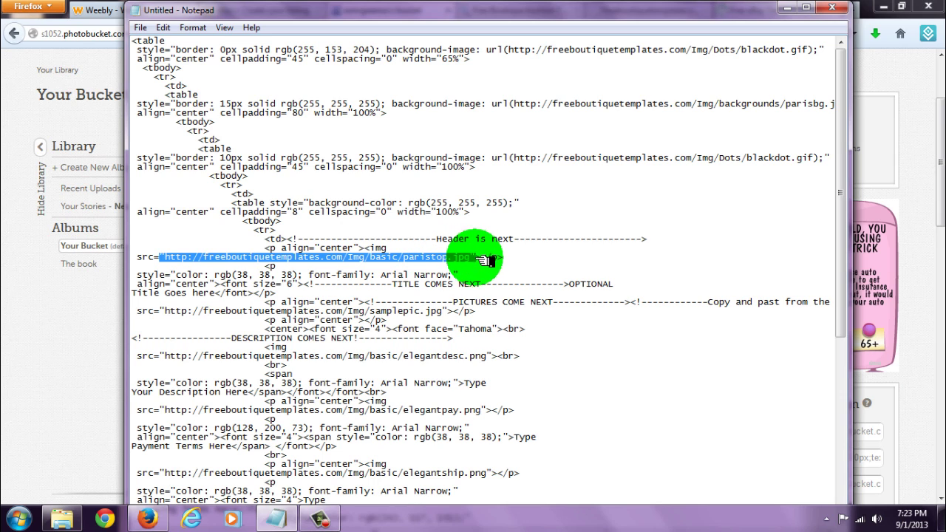
pyautogui.moveTo(483, 260); pyautogui.dragTo(473, 258)
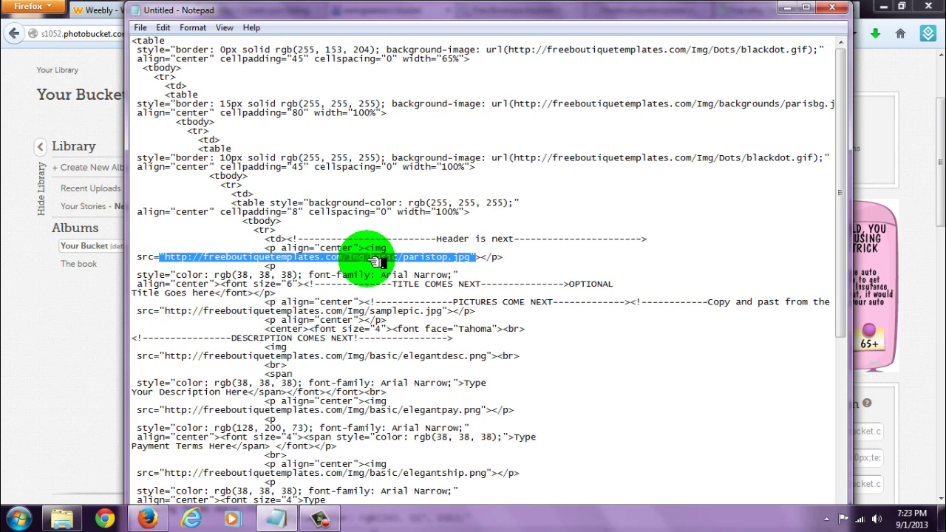
pyautogui.write('http://i1052.photobucket.com/albums/s449/xxmrgreenxx/20120928_175454_zpsbf4251c2.jpg')
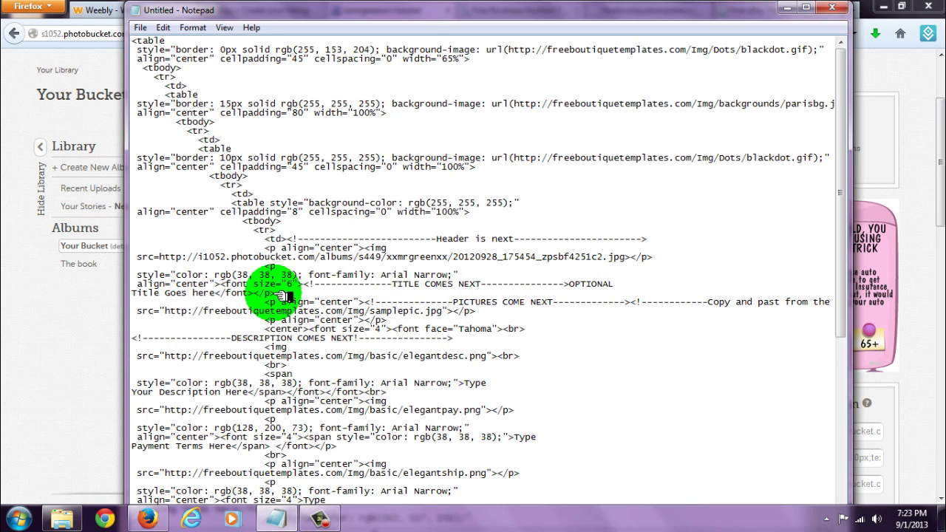
# Replace the "Title Goes here" placeholder in the template's title section with "My store".
pyautogui.click(213, 294)
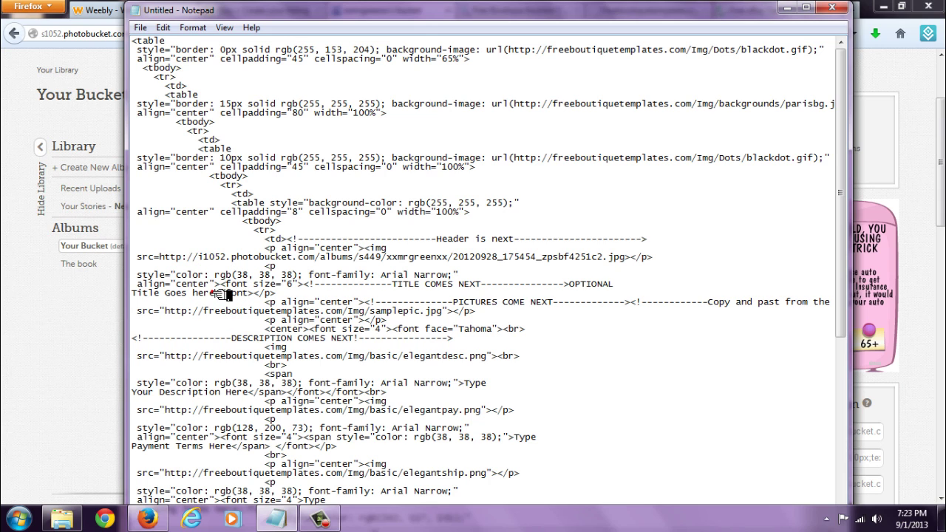
pyautogui.moveTo(220, 293); pyautogui.dragTo(142, 295)
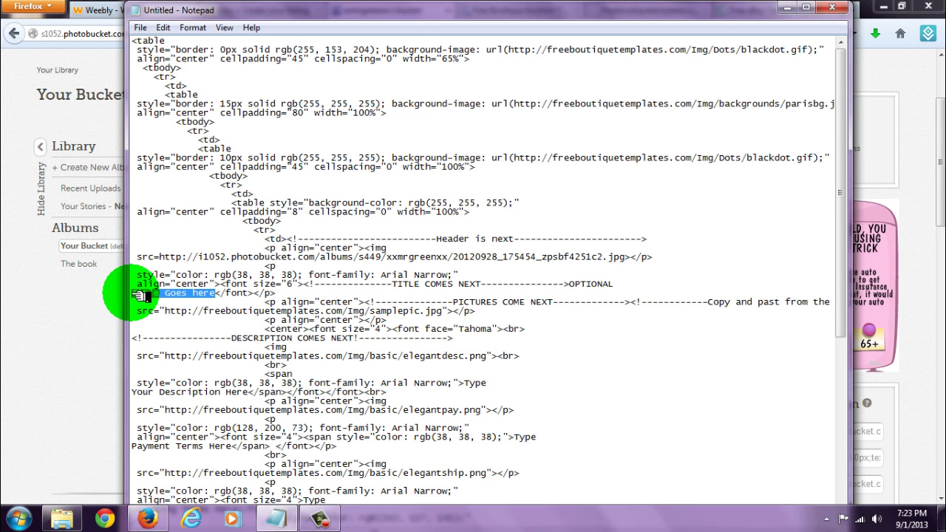
pyautogui.press('BackSpace')
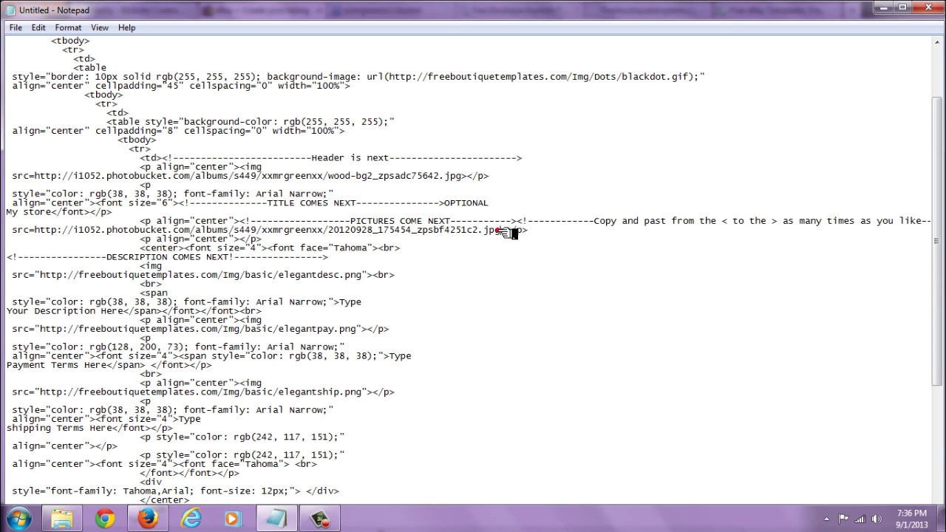
# Replace the image address in the template's pictures section with the direct link of Photobucket image 20120928_175210.
pyautogui.moveTo(509, 232); pyautogui.dragTo(35, 231)
pyautogui.press('Delete')
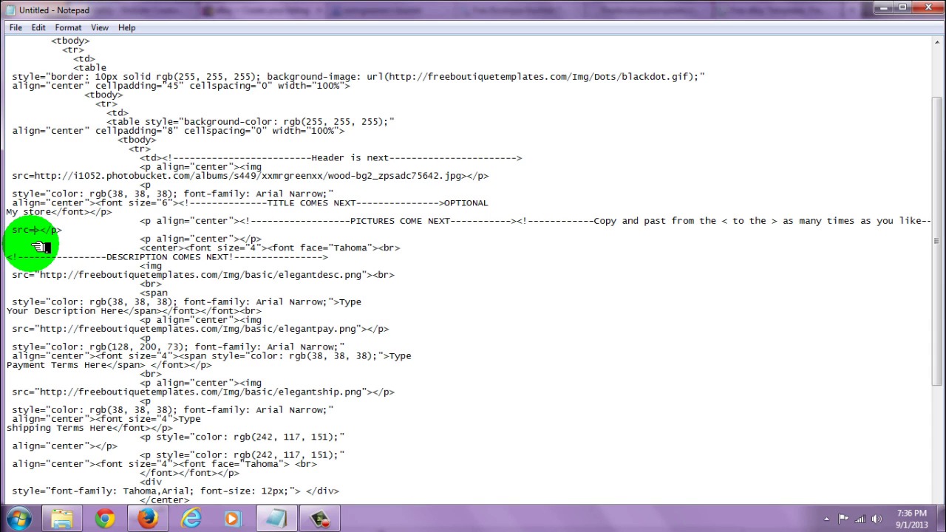
pyautogui.click(148, 519)
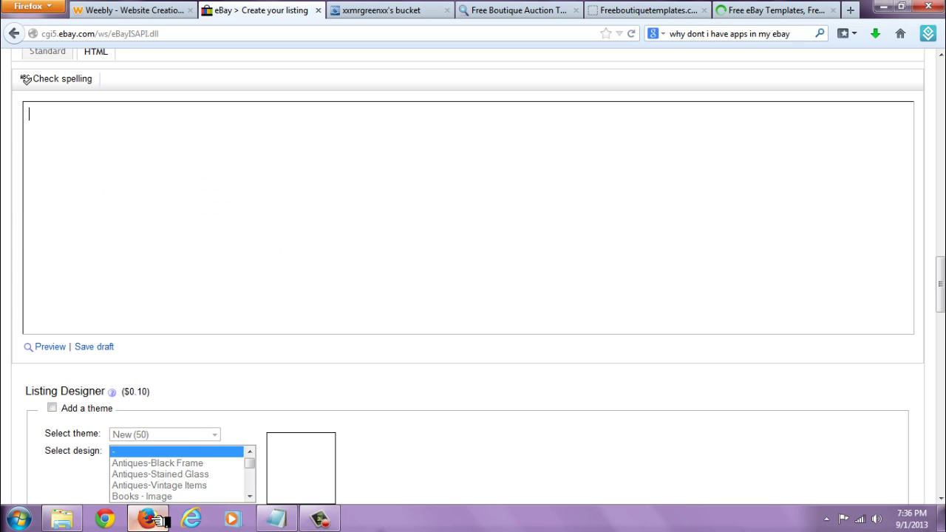
pyautogui.click(379, 11)
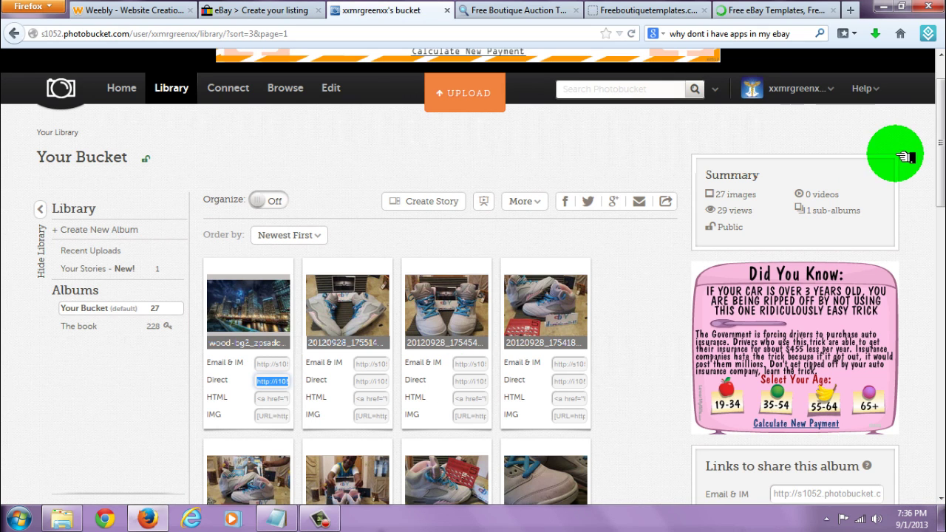
pyautogui.moveTo(940, 141); pyautogui.dragTo(940, 165)
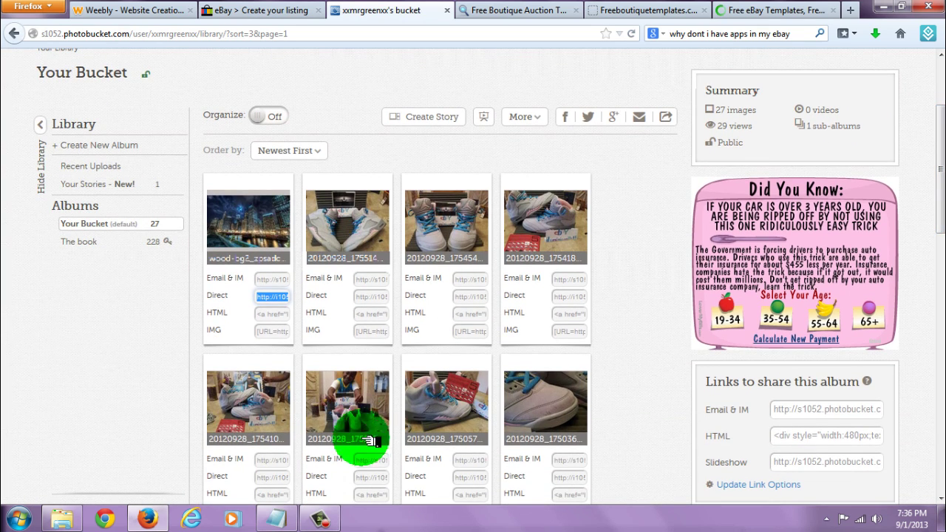
pyautogui.click(376, 477)
pyautogui.click(376, 476)
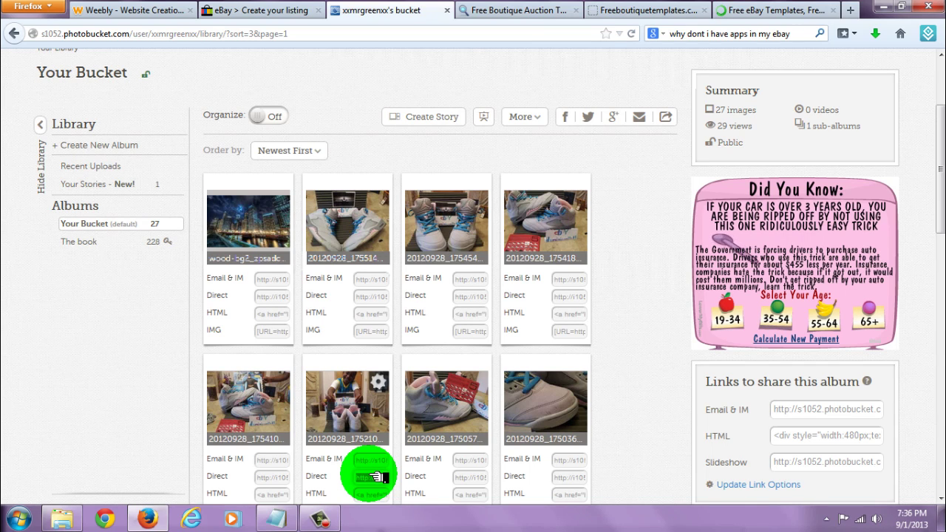
pyautogui.click(322, 521)
pyautogui.click(287, 475)
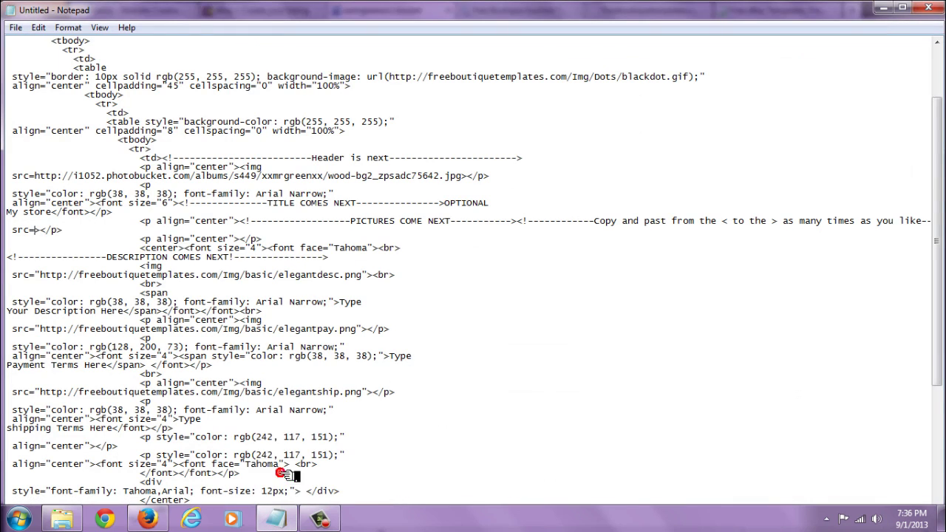
pyautogui.click(296, 360)
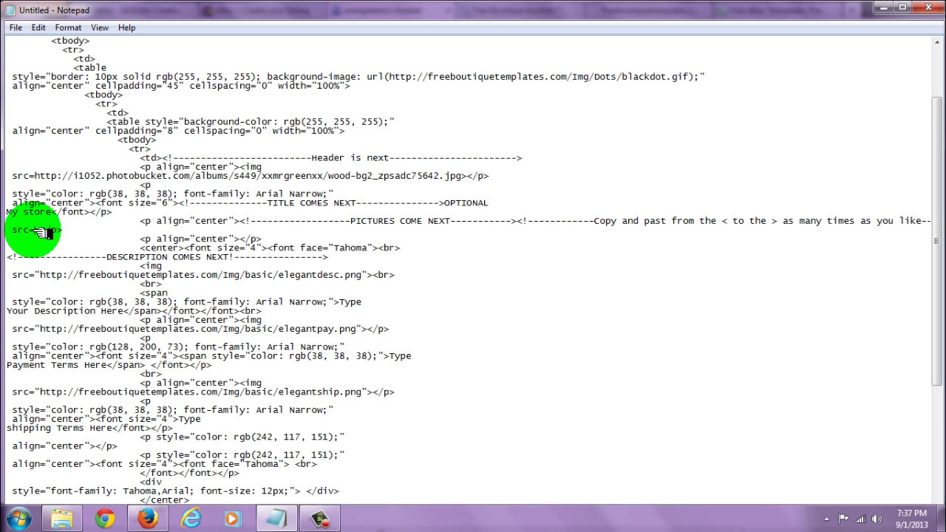
pyautogui.write('http://i1052.photobucket.com/albums/s449/xxmrgreenxx/20120928_175210_zps5bf60286.jpg')
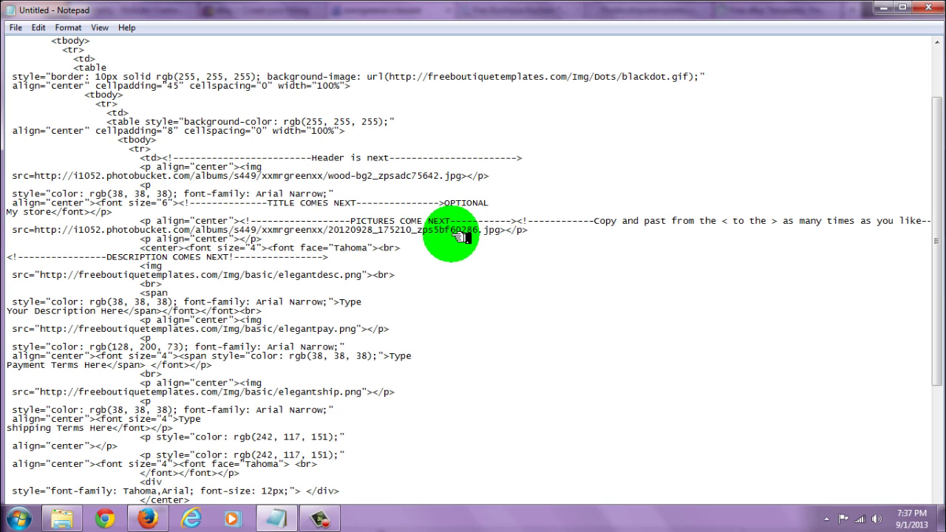
# Add a second img tag for 20120928_175210_zps5bf60286.jpg directly after the first one in the pictures section.
pyautogui.click(508, 230)
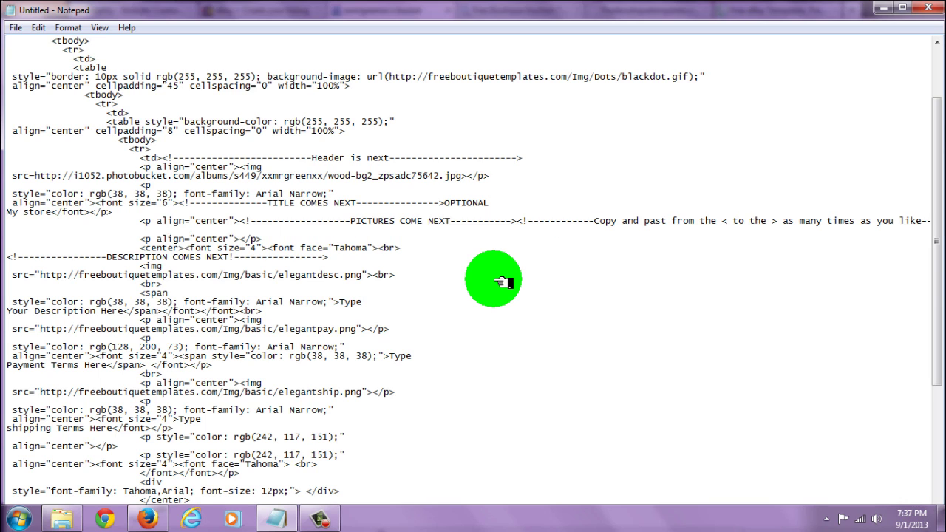
pyautogui.write('http://i1052.photobucket.com/albums/s449/xxmrgreenxx/20120928_175210_zps5bf60286.jpg')
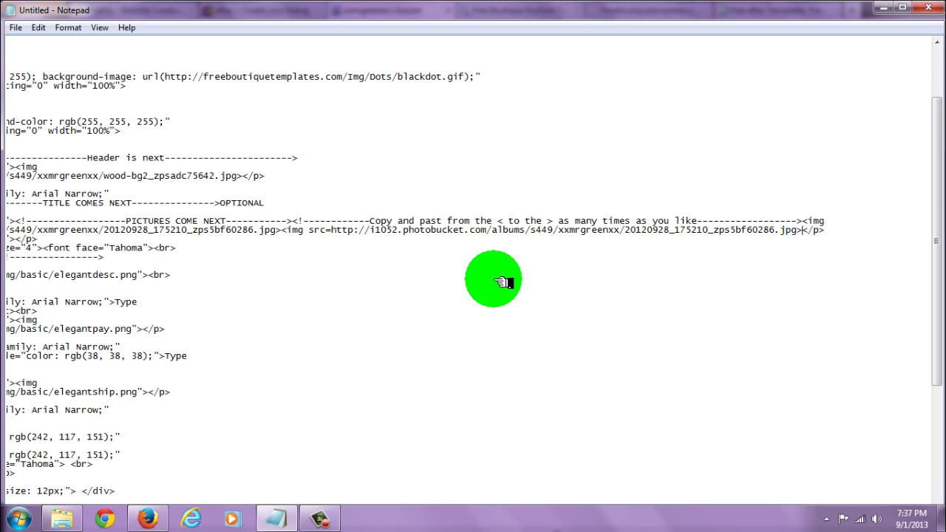
pyautogui.click(809, 231)
pyautogui.moveTo(813, 231); pyautogui.dragTo(382, 198)
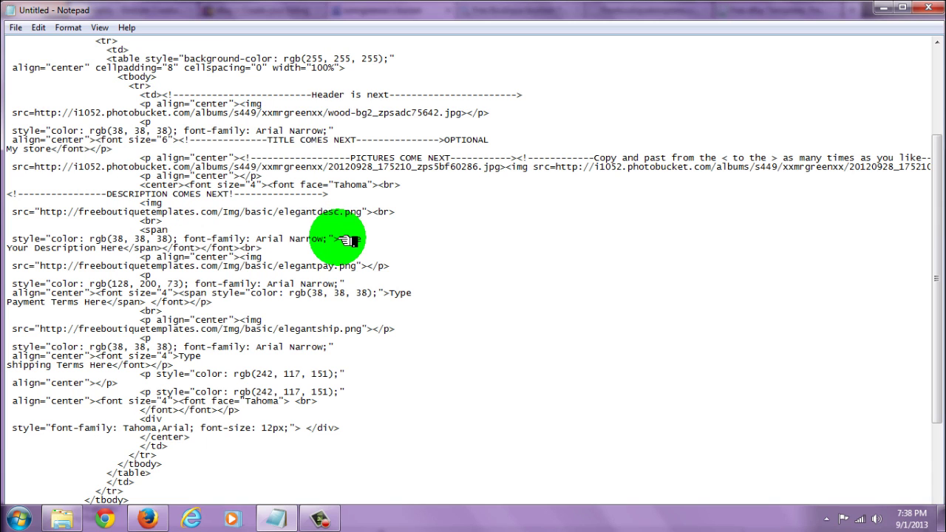
# Replace the "Type Your Description Here" placeholder with "this is a tutorial".
pyautogui.moveTo(340, 238); pyautogui.dragTo(131, 249)
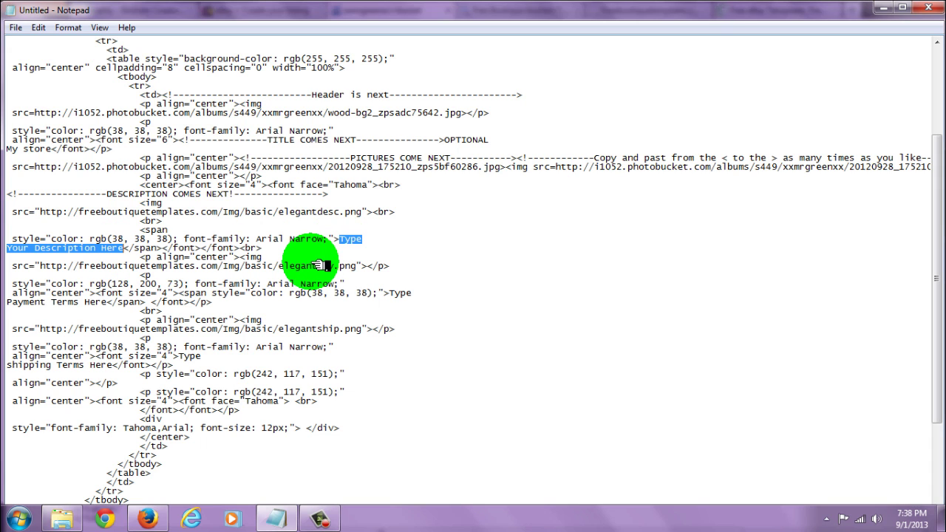
pyautogui.write('this is a ')
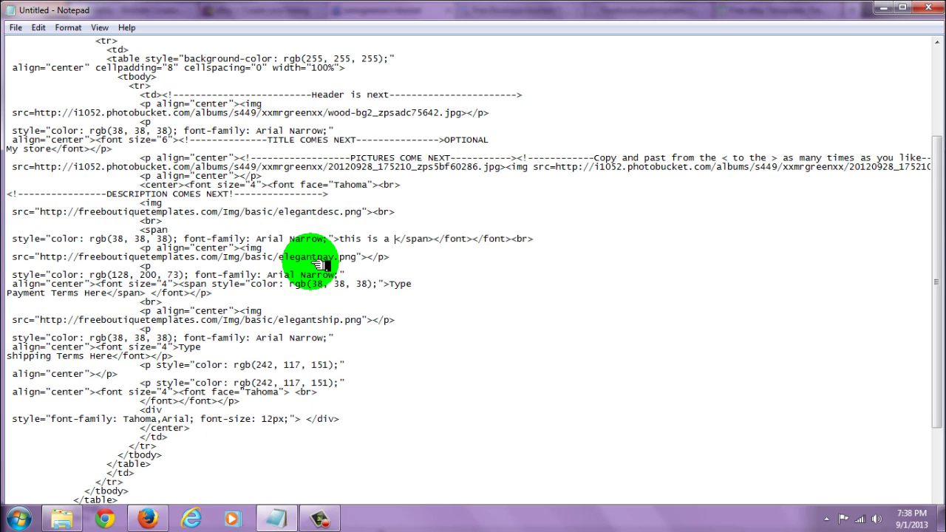
pyautogui.write('tutoria')
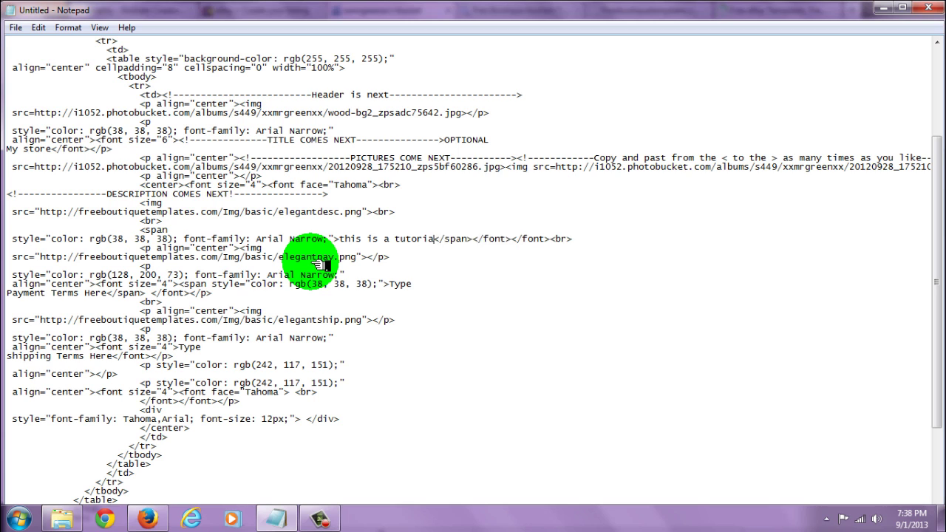
pyautogui.write('l')
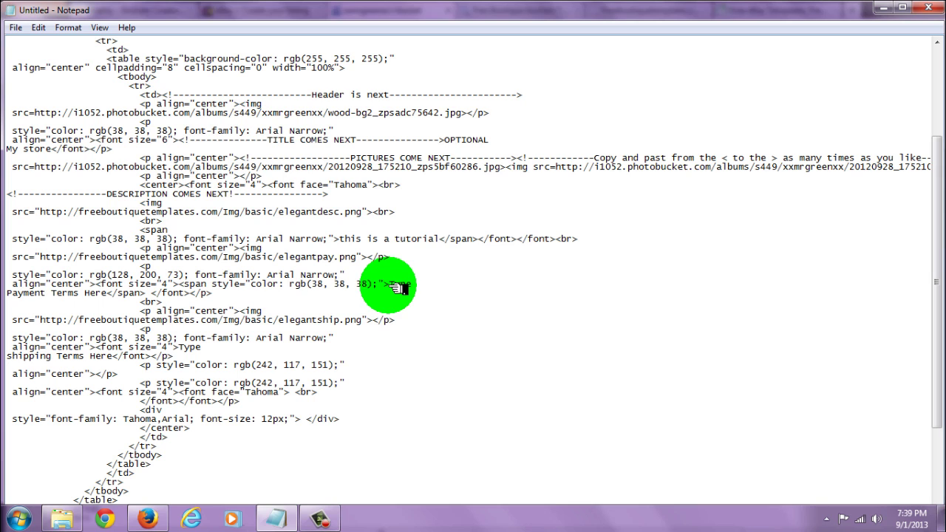
# Replace the "Type Payment Terms Here" placeholder with "Paypal accepted..payment must be made within 4 days".
pyautogui.moveTo(390, 287); pyautogui.dragTo(112, 294)
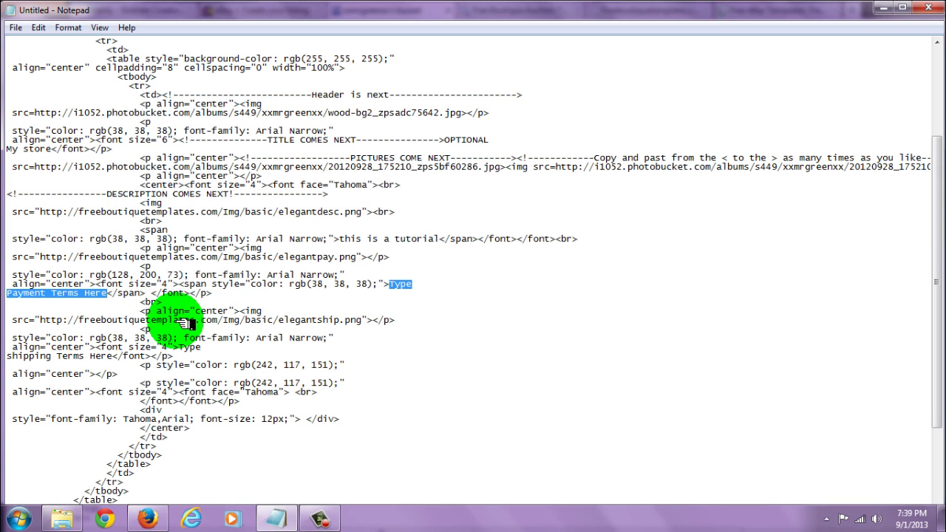
pyautogui.write('Paypal')
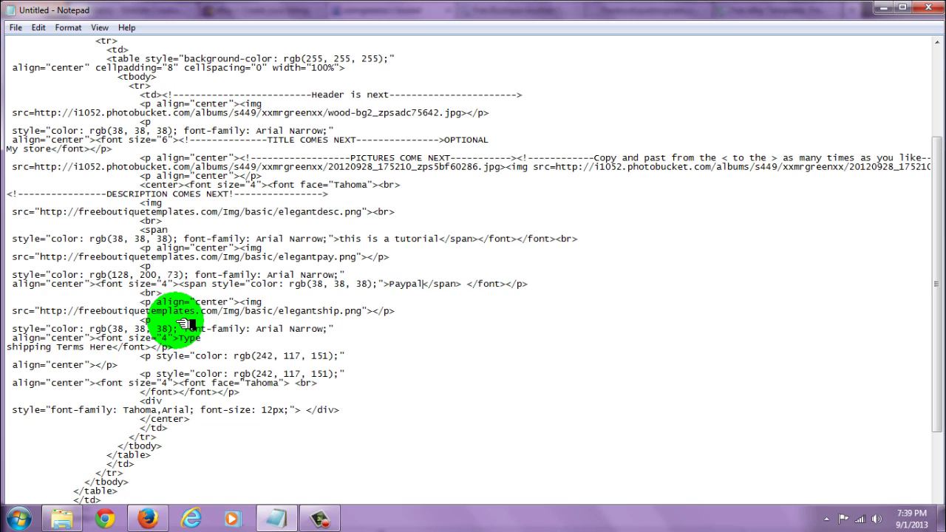
pyautogui.write(' acc')
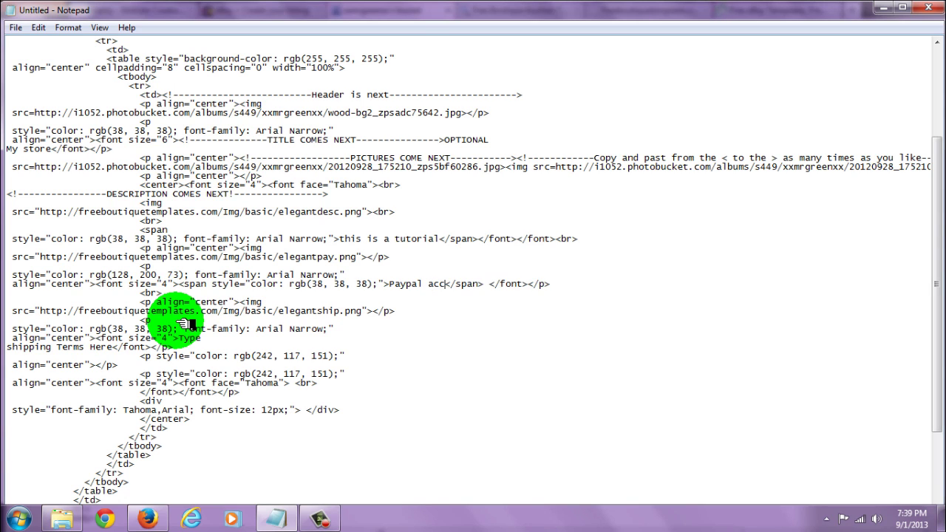
pyautogui.write('epted..payment must be made wit')
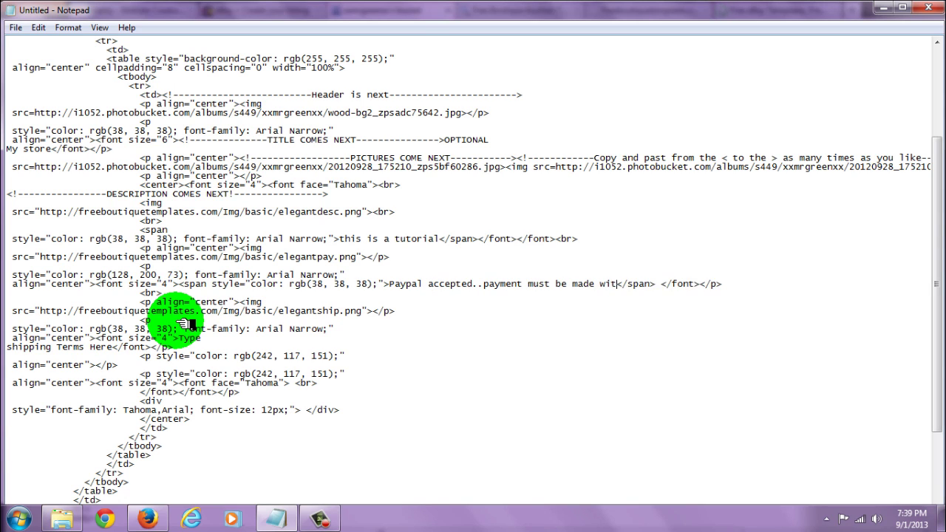
pyautogui.write('hin 4 days')
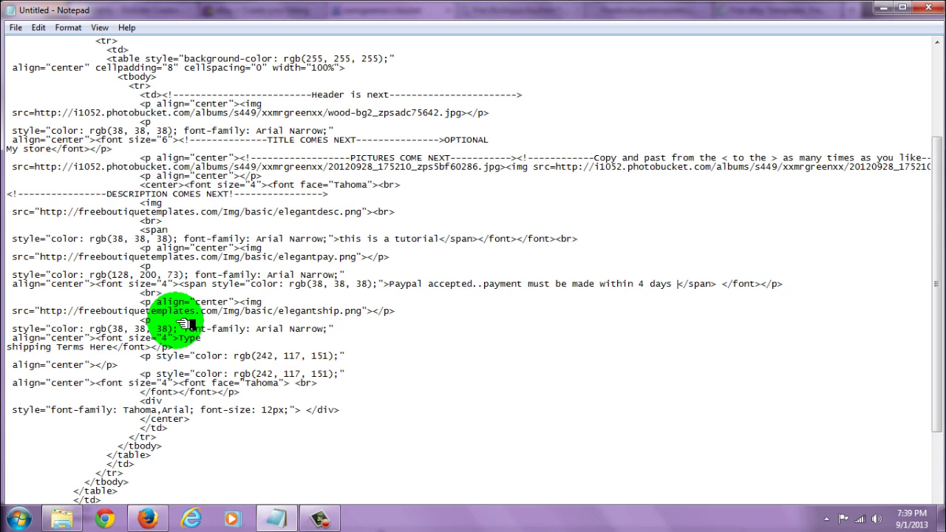
# Replace the "shipping Terms Here" text with "we ship usps priority mail, please allow 1 day for handling".
pyautogui.click(111, 347)
pyautogui.moveTo(112, 347); pyautogui.dragTo(13, 351)
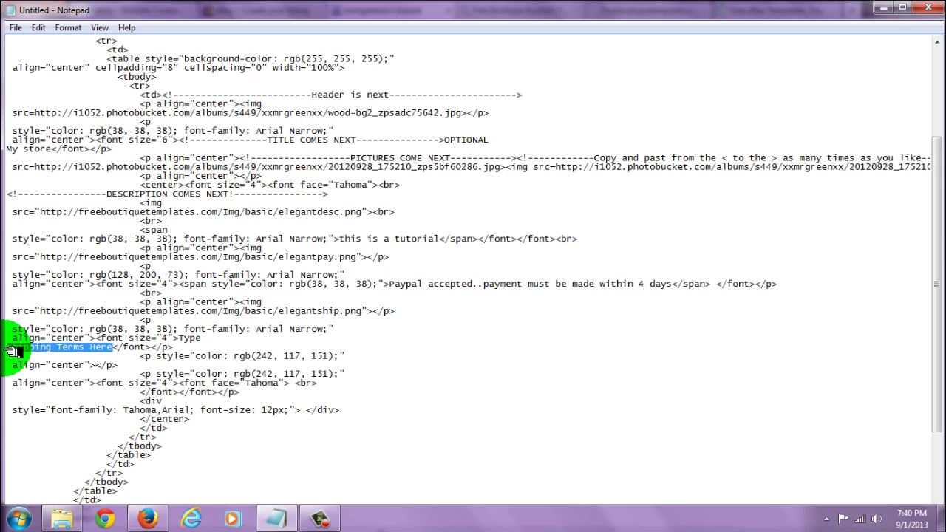
pyautogui.press('Delete')
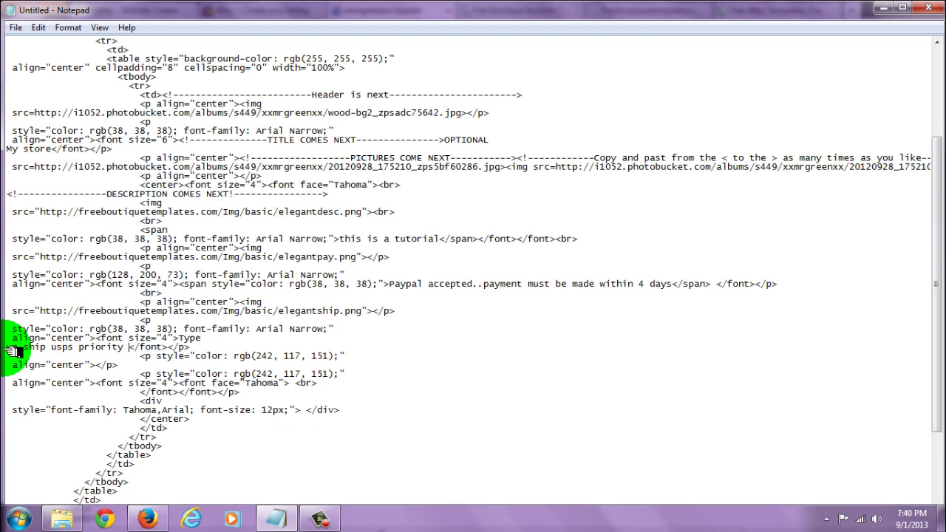
pyautogui.write('mail, please allow 1 day for handling')
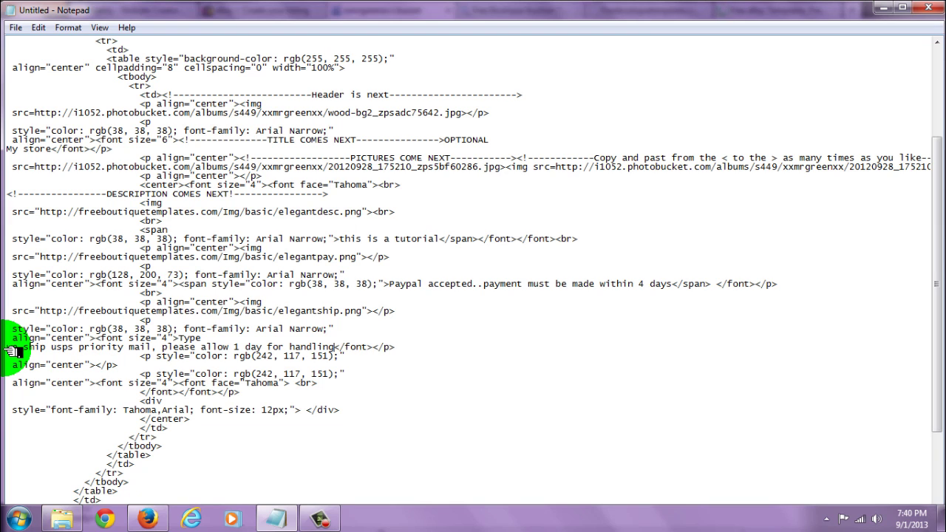
pyautogui.moveTo(927, 337); pyautogui.dragTo(850, 256)
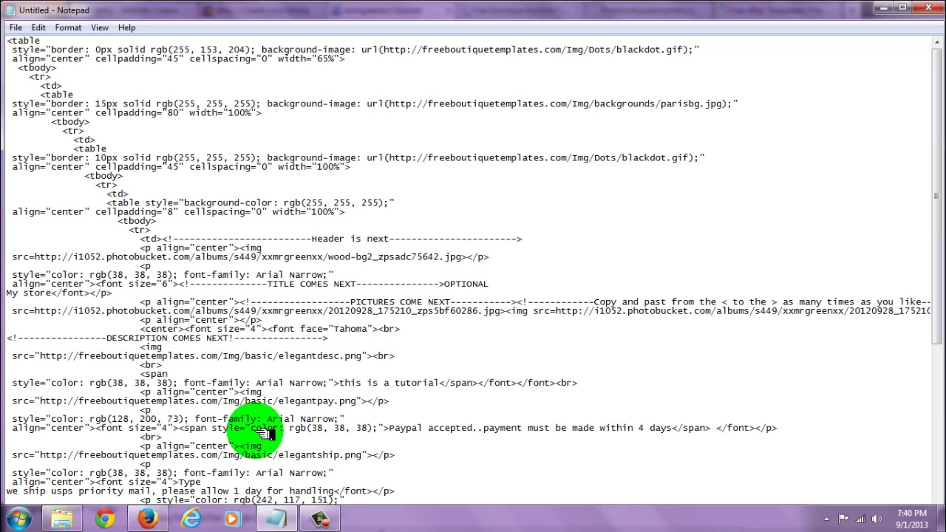
pyautogui.click(25, 28)
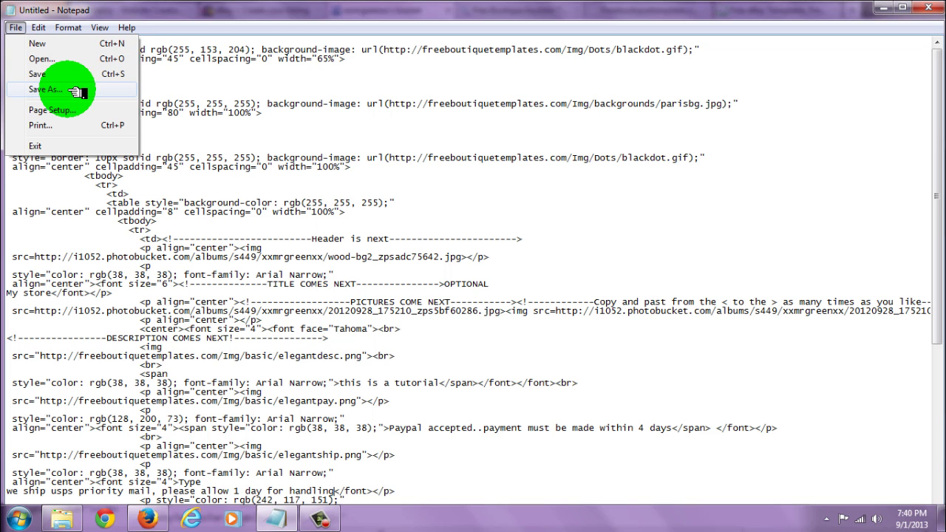
pyautogui.click(266, 129)
# Copy the entire customized template code and paste it into the HTML description box of the eBay listing form in Firefox.
pyautogui.hotkey('ctrl', 'End')
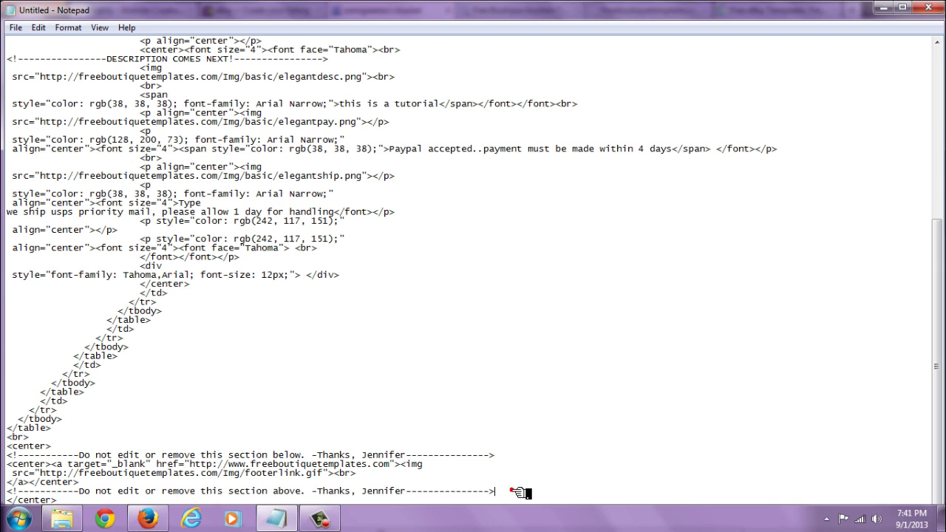
pyautogui.hotkey('ctrl', 'a')
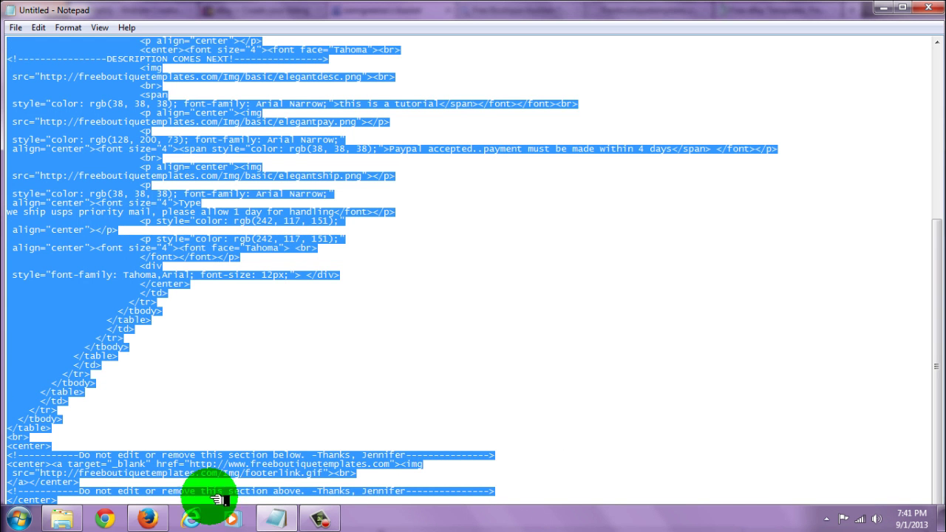
pyautogui.click(144, 518)
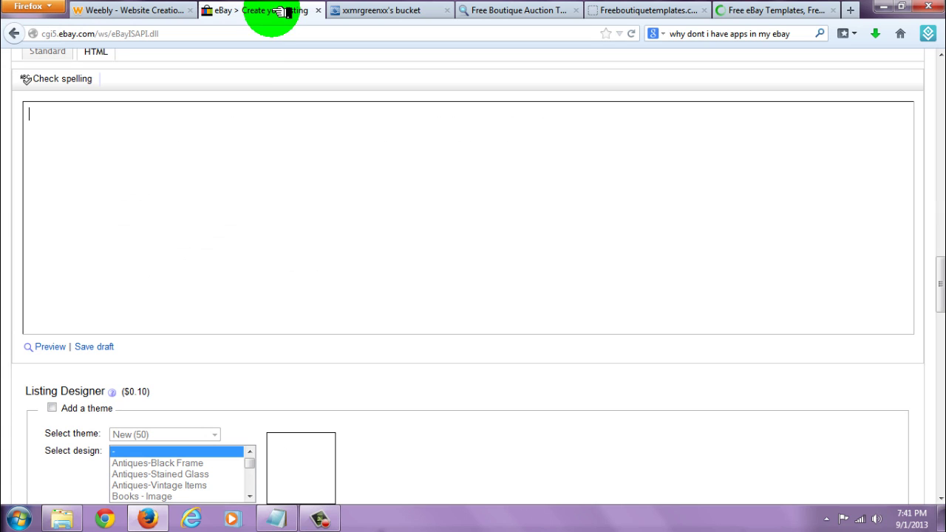
pyautogui.click(214, 147)
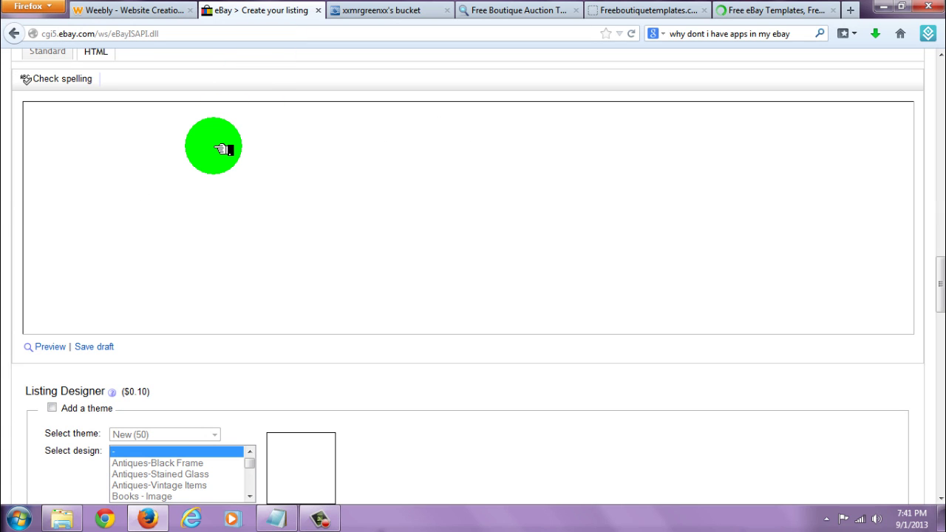
pyautogui.hotkey('ctrl', 'v')
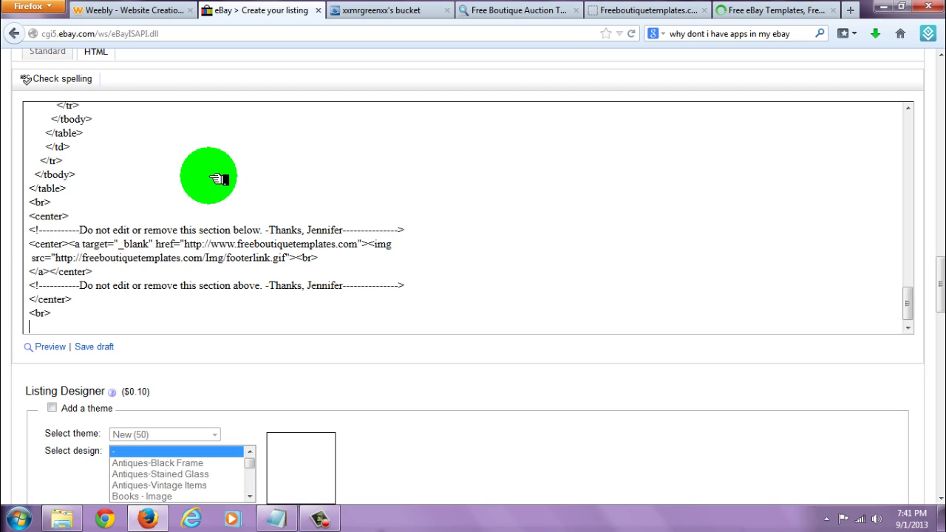
# Preview the eBay listing and examine the template's banner image and sneaker photos.
pyautogui.click(52, 348)
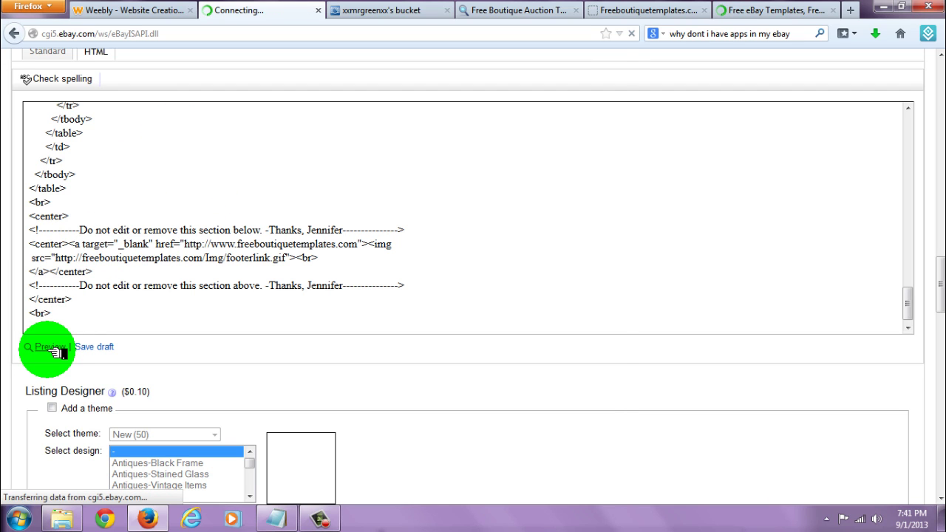
pyautogui.click(569, 57)
pyautogui.scroll(-2, 937, 147)
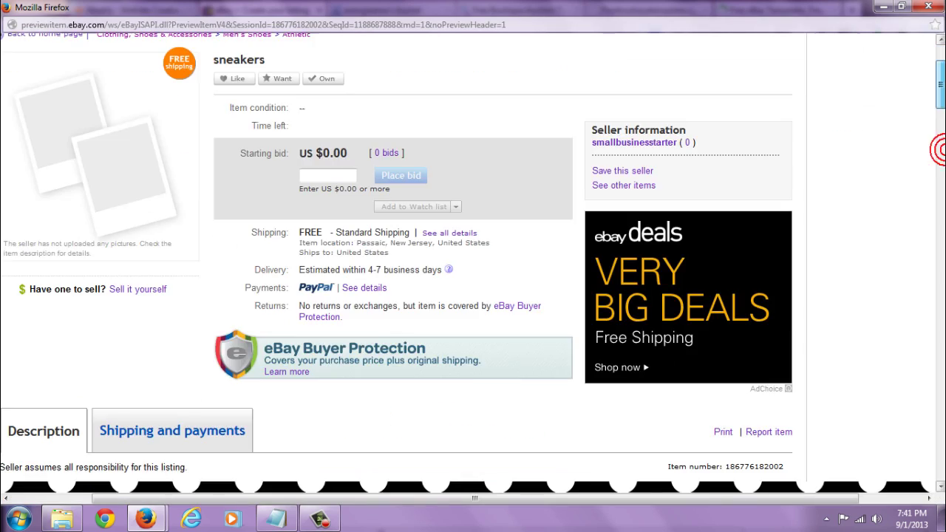
pyautogui.scroll(-10, 936, 147)
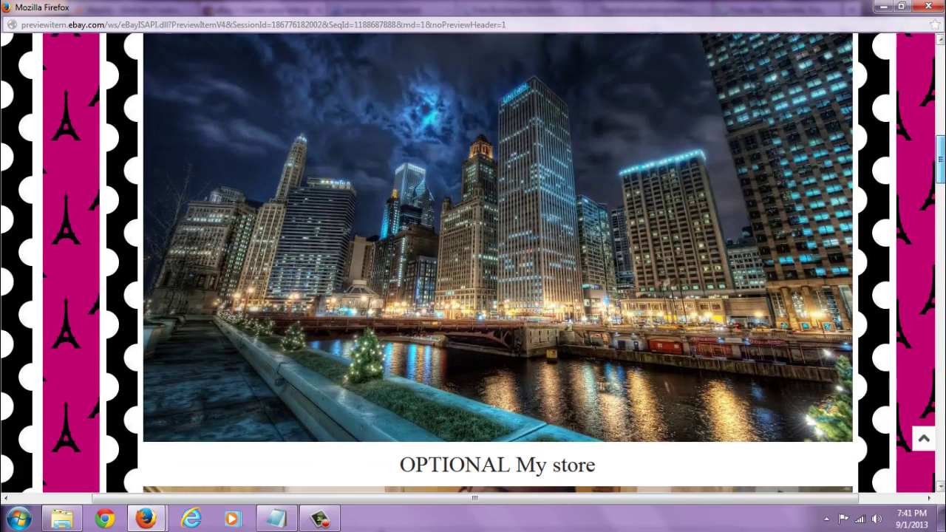
pyautogui.scroll(-3, 937, 148)
pyautogui.scroll(-5, 497, 264)
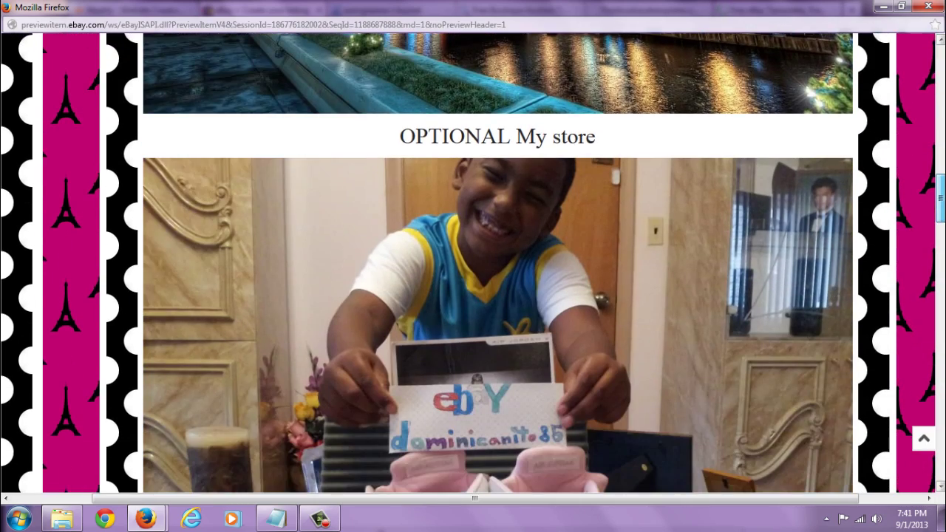
pyautogui.scroll(-15, 497, 264)
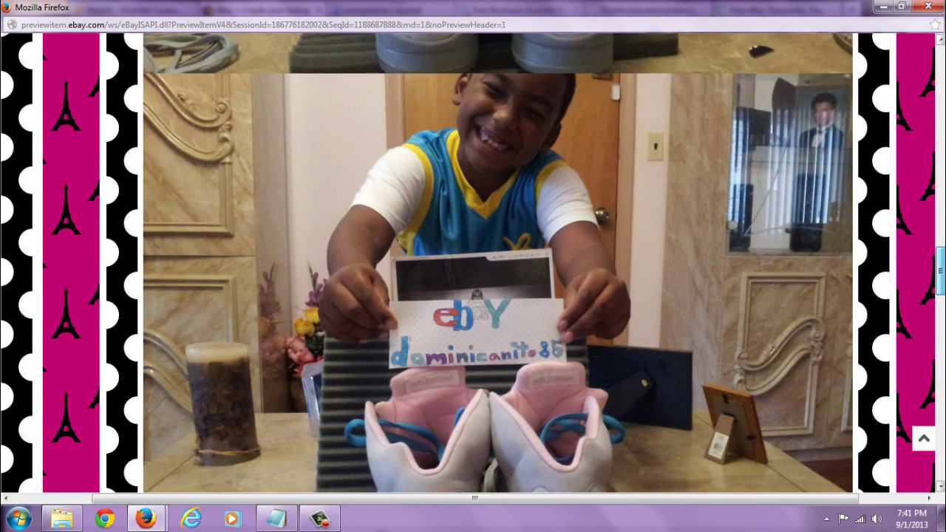
pyautogui.scroll(-8, 497, 264)
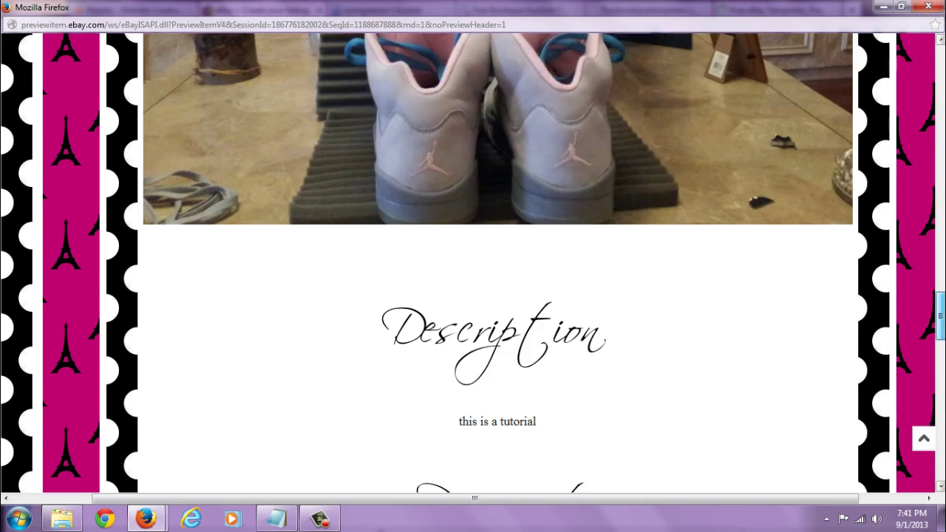
# Check the Description, Payment and Shipping sections of the listing preview, and close the preview window.
pyautogui.scroll(-7, 497, 264)
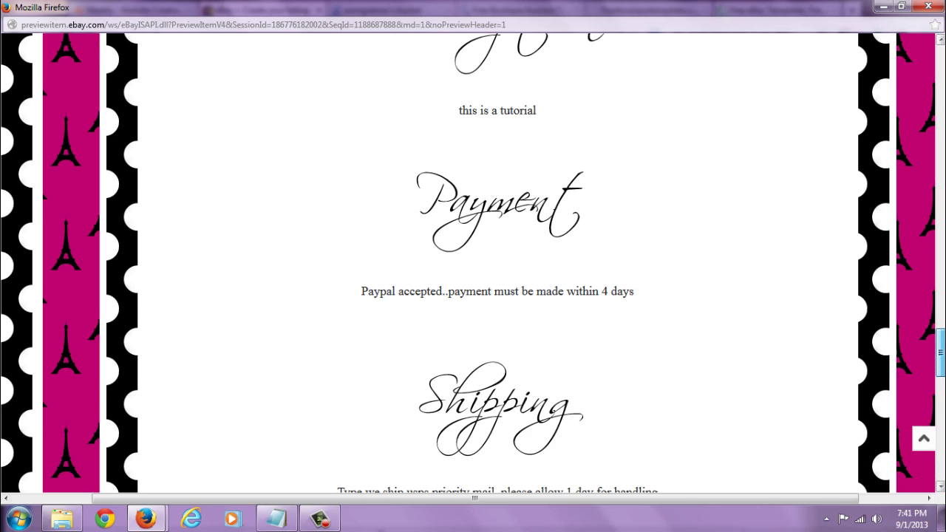
pyautogui.click(659, 300)
pyautogui.moveTo(939, 340); pyautogui.dragTo(939, 350)
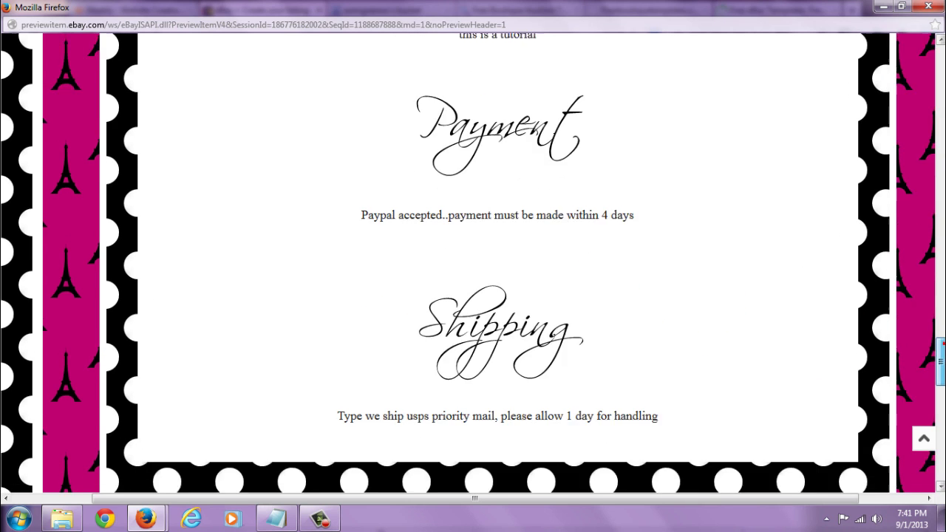
pyautogui.scroll(-3, 637, 340)
pyautogui.moveTo(637, 339); pyautogui.dragTo(938, 414)
pyautogui.click(928, 6)
pyautogui.scroll(-3, 473, 295)
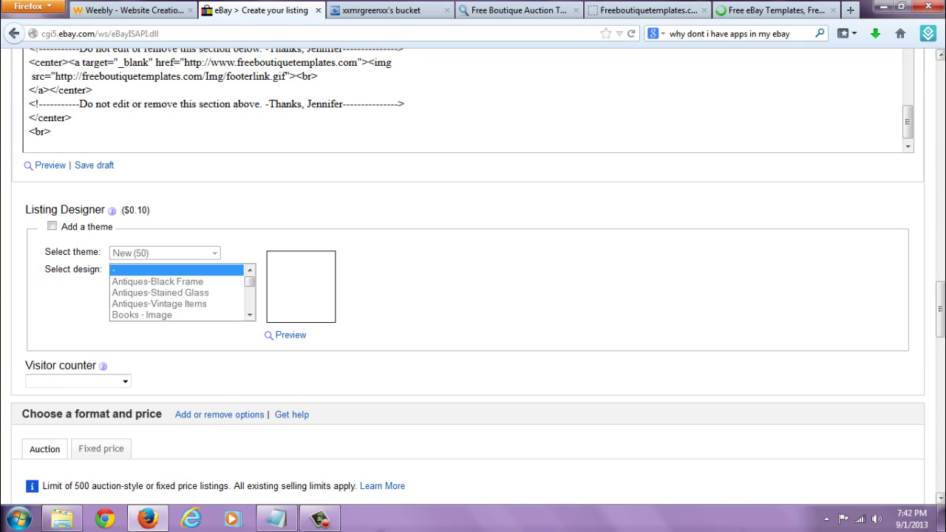
pyautogui.moveTo(801, 363); pyautogui.dragTo(939, 383)
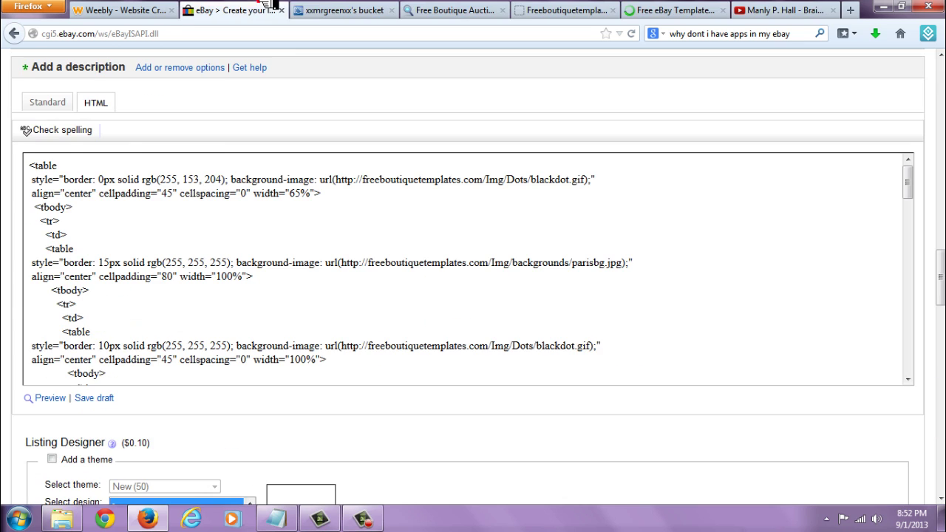
pyautogui.moveTo(438, 112); pyautogui.dragTo(696, 104)
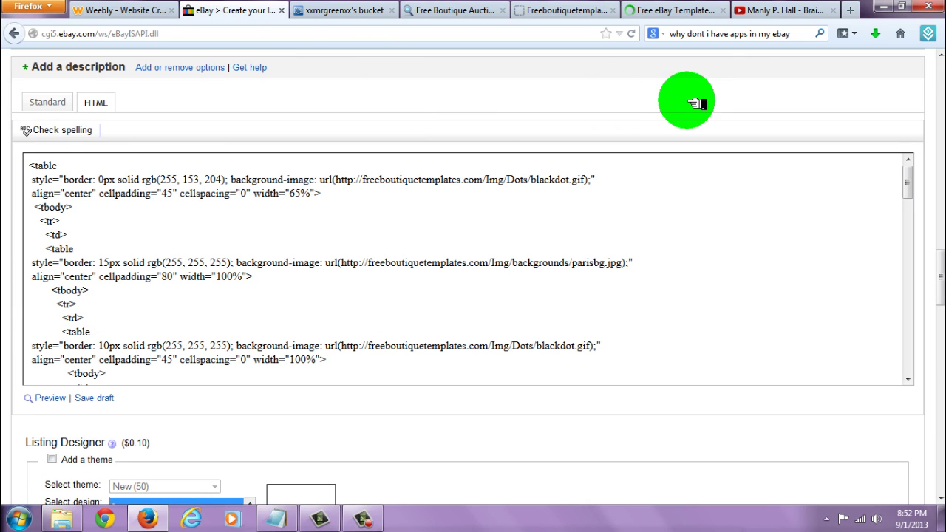
# Show the embed code of the YouTube video "Manly P. Hall - Brain & The Release Of The Soul" with the old embed code option enabled.
pyautogui.click(781, 10)
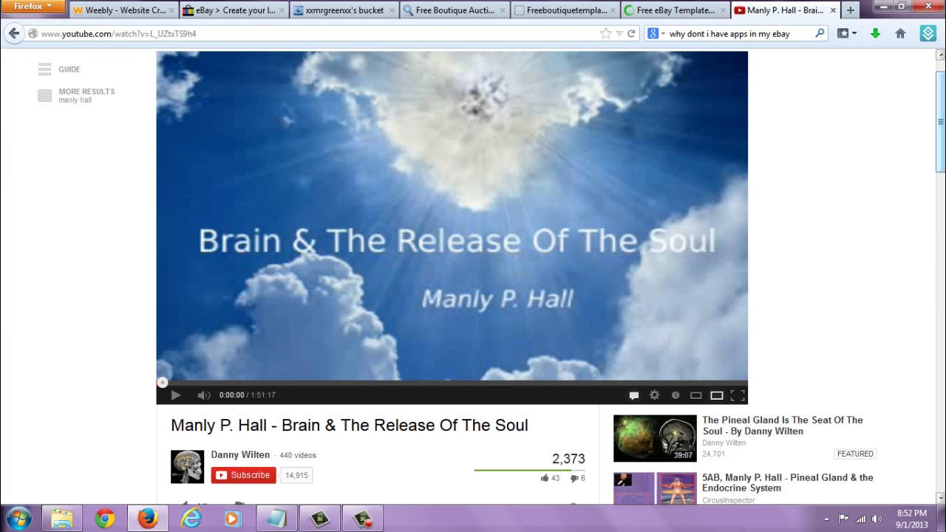
pyautogui.scroll(-7, 473, 277)
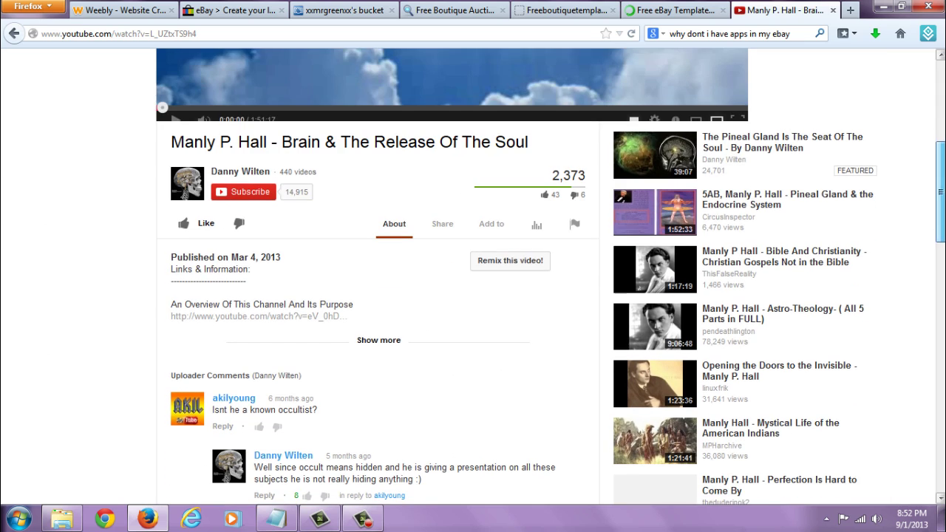
pyautogui.click(442, 223)
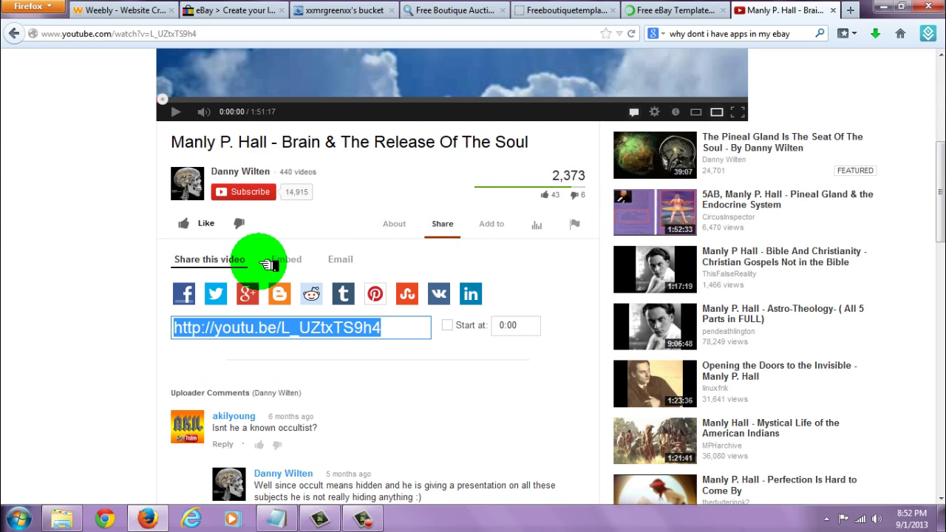
pyautogui.click(263, 263)
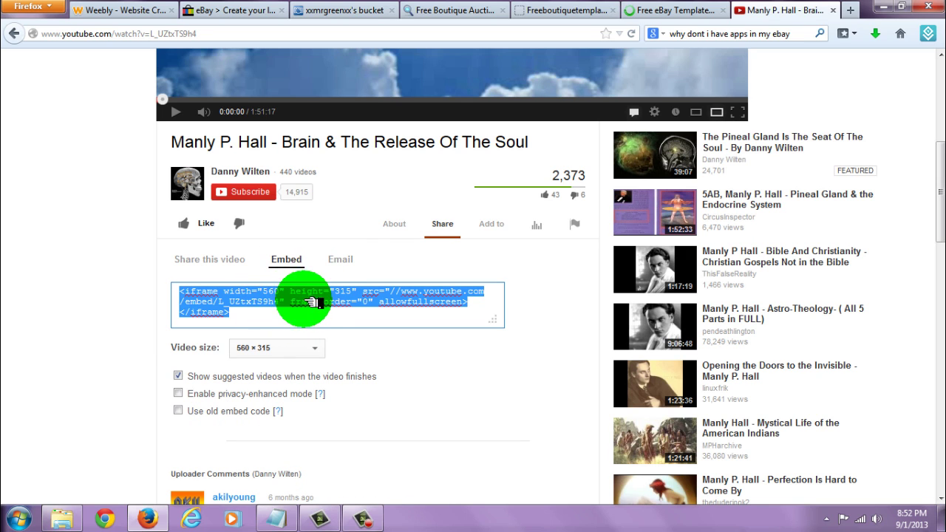
pyautogui.click(190, 416)
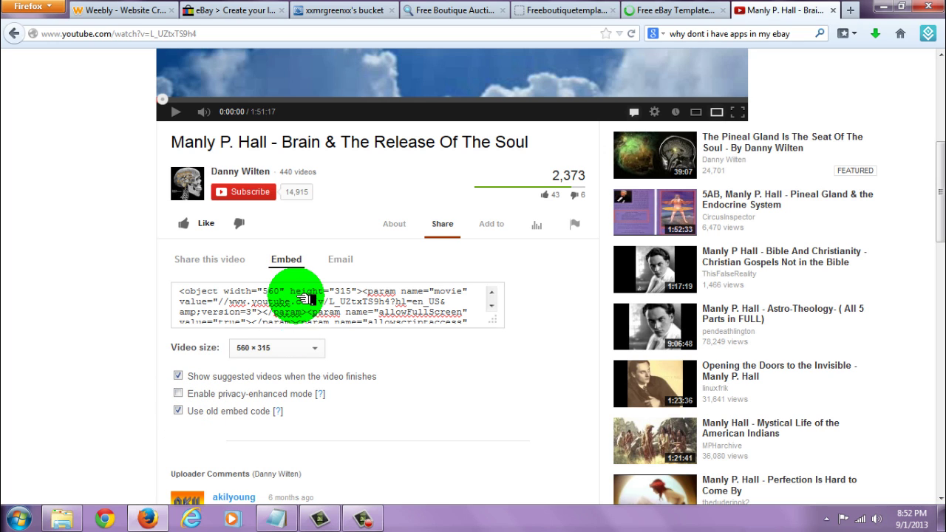
# Copy the video's embed code and paste it into the eBay HTML description after the pictures' closing </p> tag.
pyautogui.moveTo(302, 299); pyautogui.dragTo(929, 251)
pyautogui.click(213, 296)
pyautogui.hotkey('ctrl', 'c')
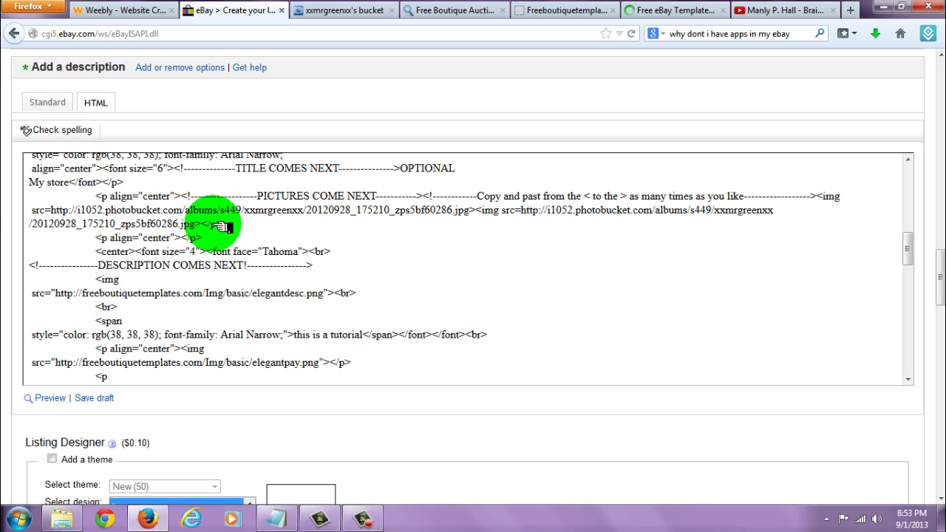
pyautogui.click(233, 226)
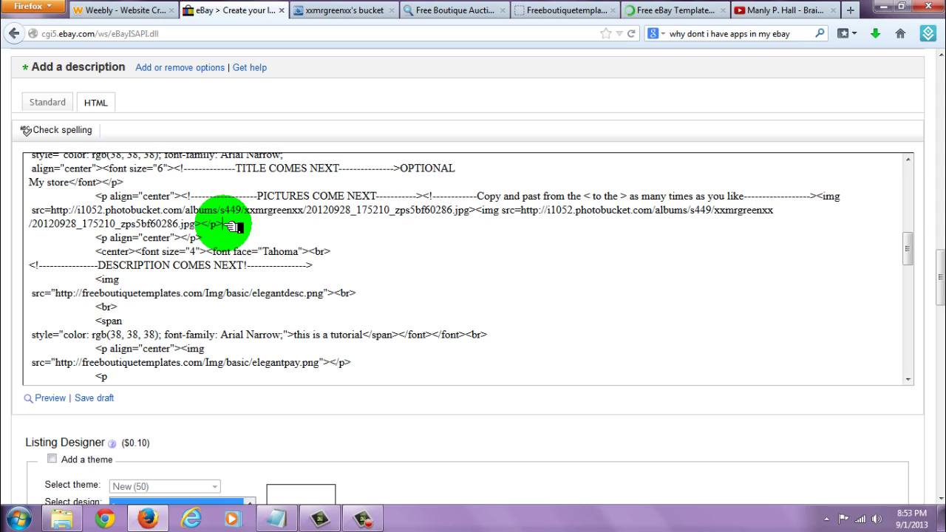
pyautogui.hotkey('ctrl', 'v')
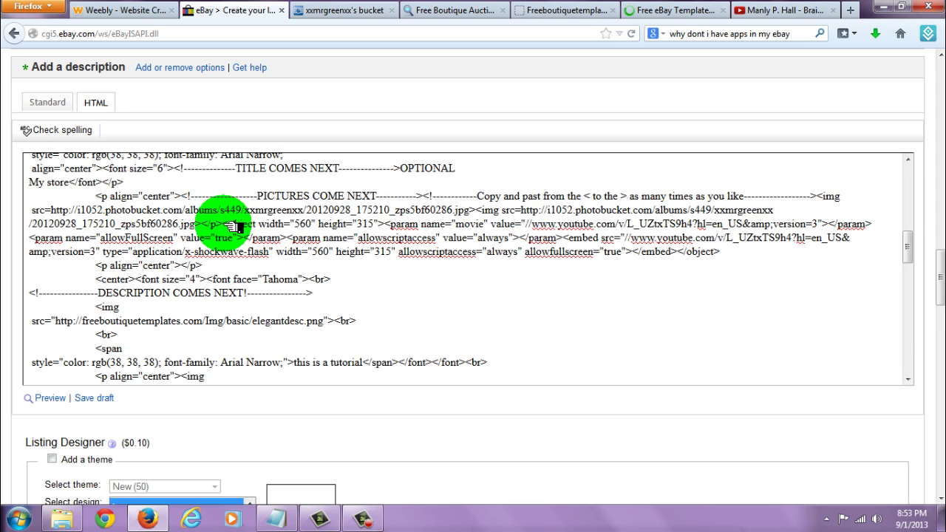
# Set the pasted video's object tag to width 600 and height 300.
pyautogui.click(316, 224)
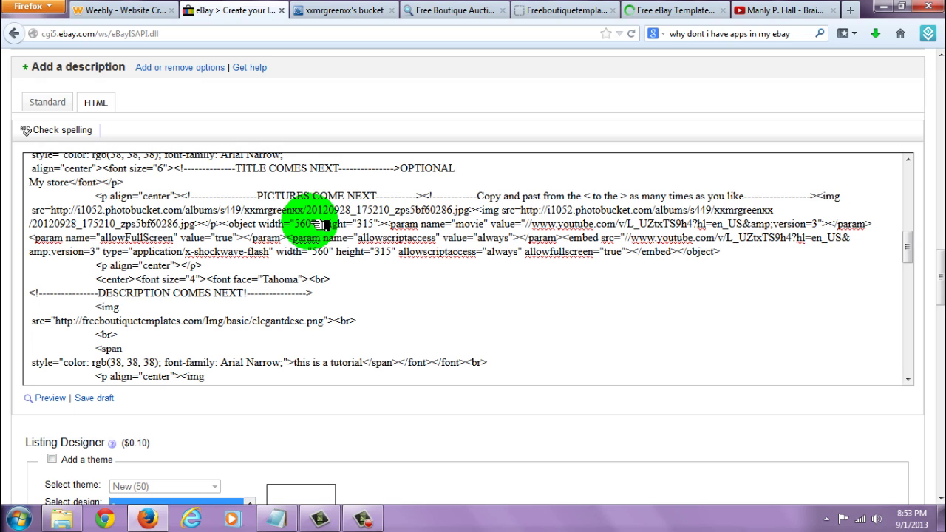
pyautogui.doubleClick(305, 224)
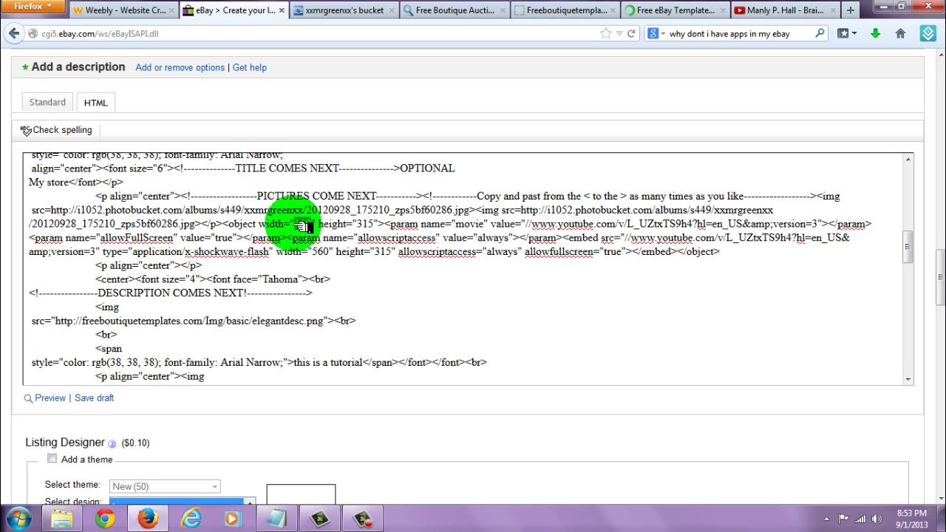
pyautogui.write('600')
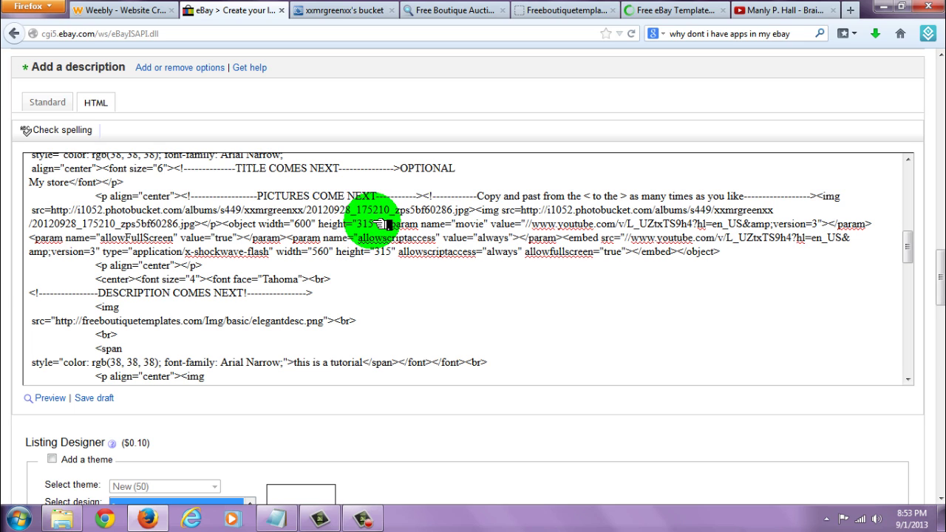
pyautogui.press('BackSpace')
pyautogui.press('BackSpace')
pyautogui.write('00')
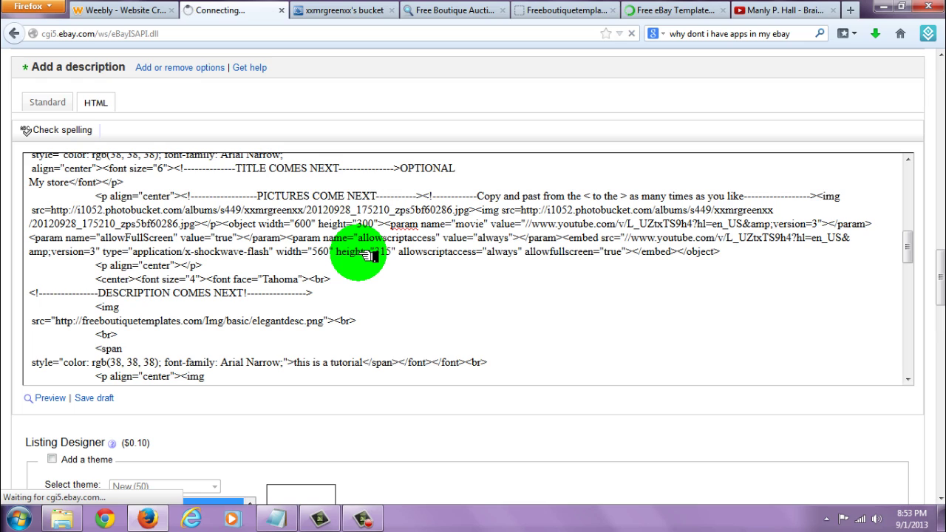
# Preview the listing again and play the embedded video below the sneaker photos.
pyautogui.click(56, 399)
pyautogui.click(55, 399)
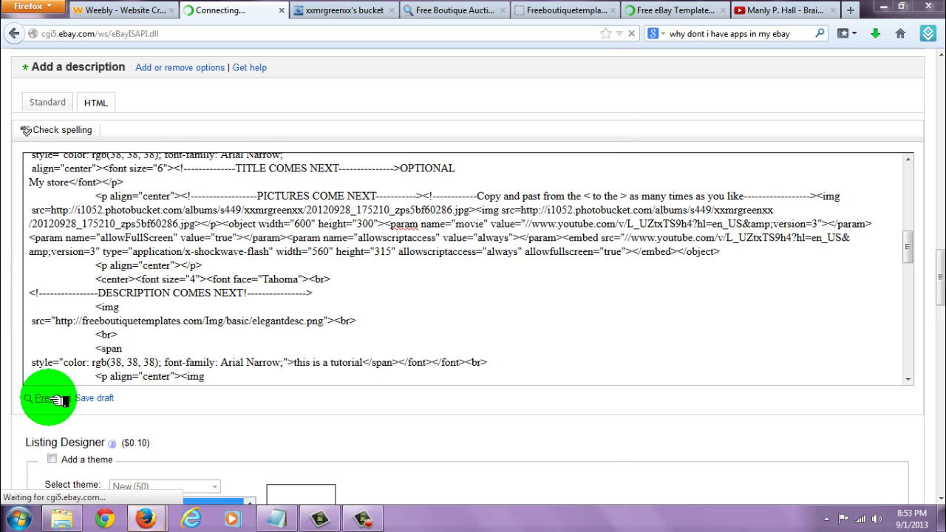
pyautogui.click(484, 170)
pyautogui.scroll(-3, 467, 263)
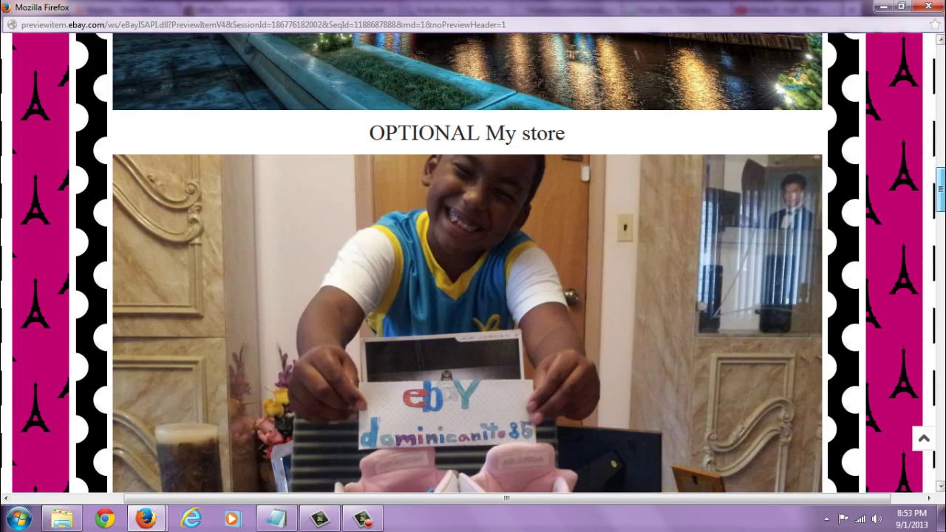
pyautogui.scroll(-12, 467, 263)
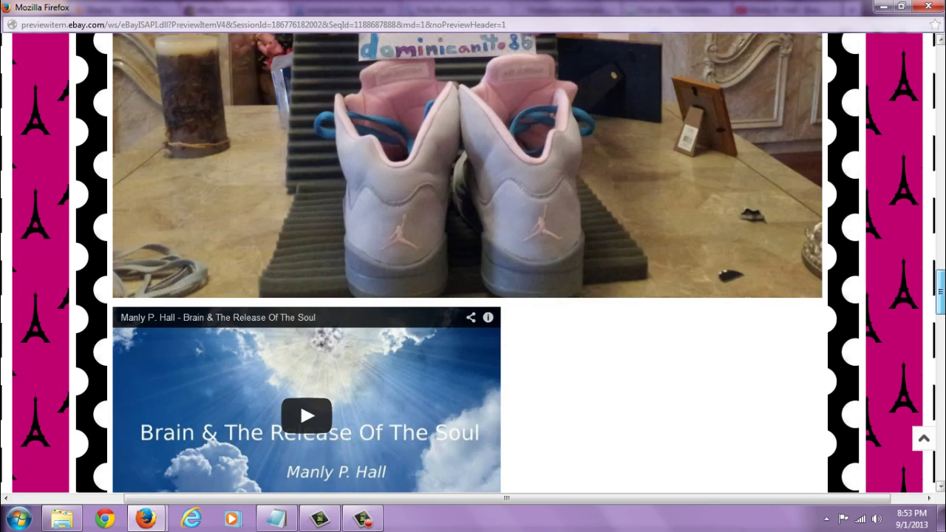
pyautogui.scroll(-3, 467, 263)
pyautogui.click(310, 260)
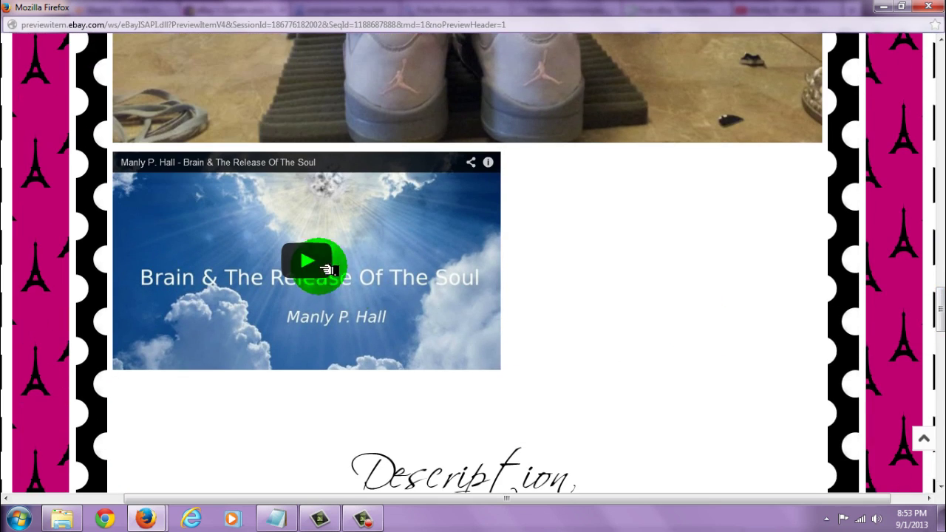
pyautogui.click(311, 263)
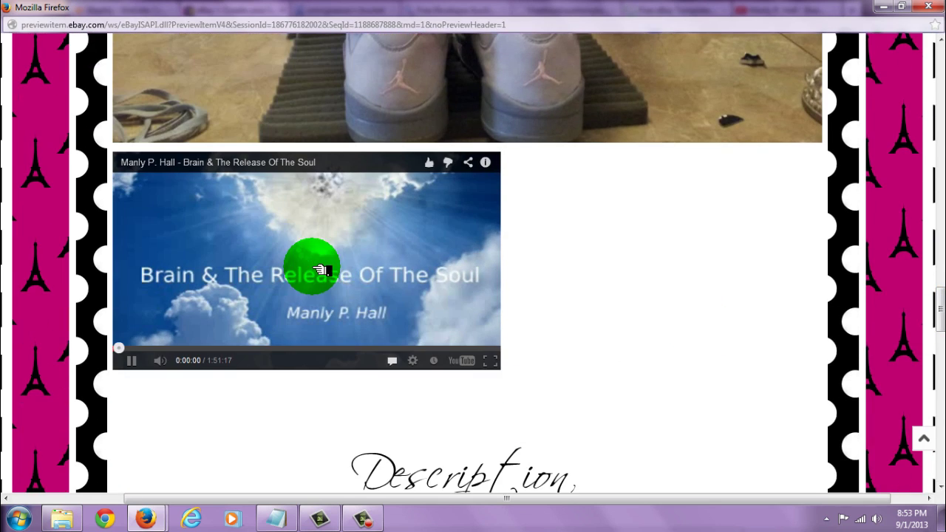